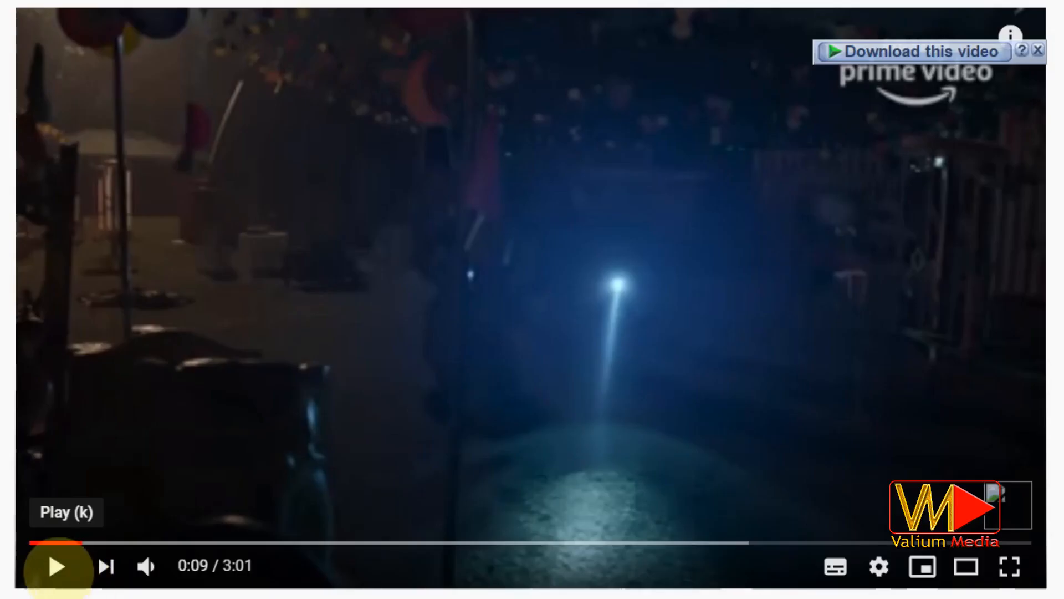
- Set the video's playback speed to 1.25 in the player settings
{"action": "left_click", "coordinate": [55, 567]}
{"action": "left_click", "coordinate": [56, 566]}
{"action": "left_click", "coordinate": [878, 567]}
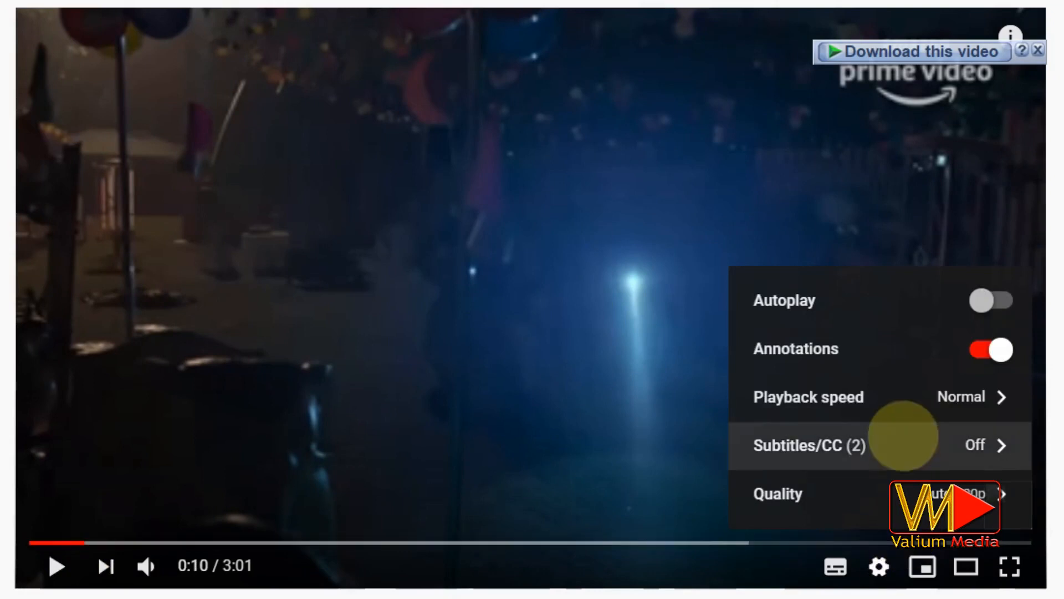
{"action": "left_click", "coordinate": [843, 398]}
{"action": "left_click", "coordinate": [785, 395]}
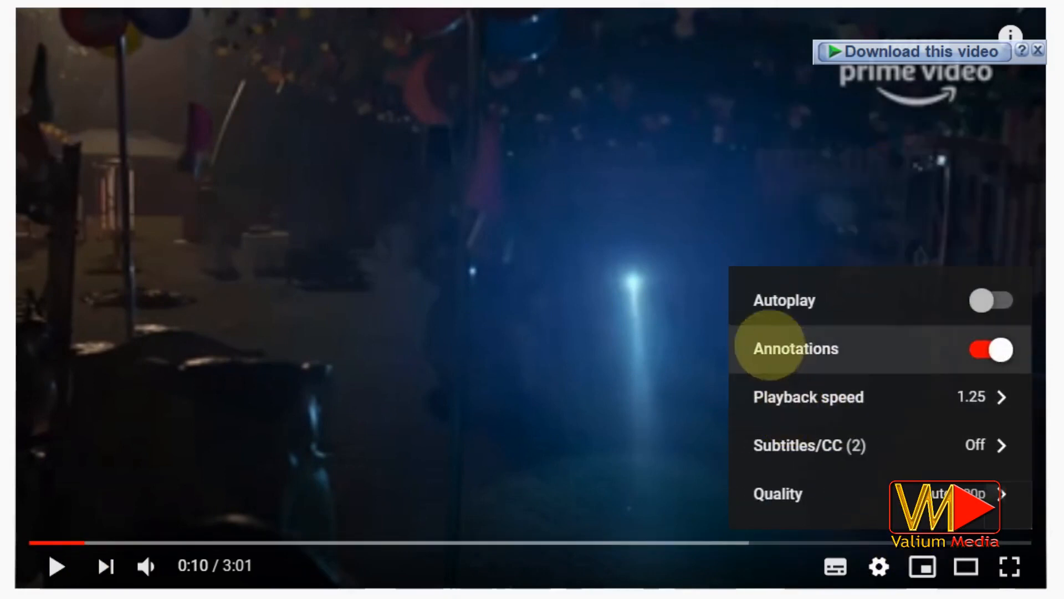
{"action": "left_click", "coordinate": [879, 567]}
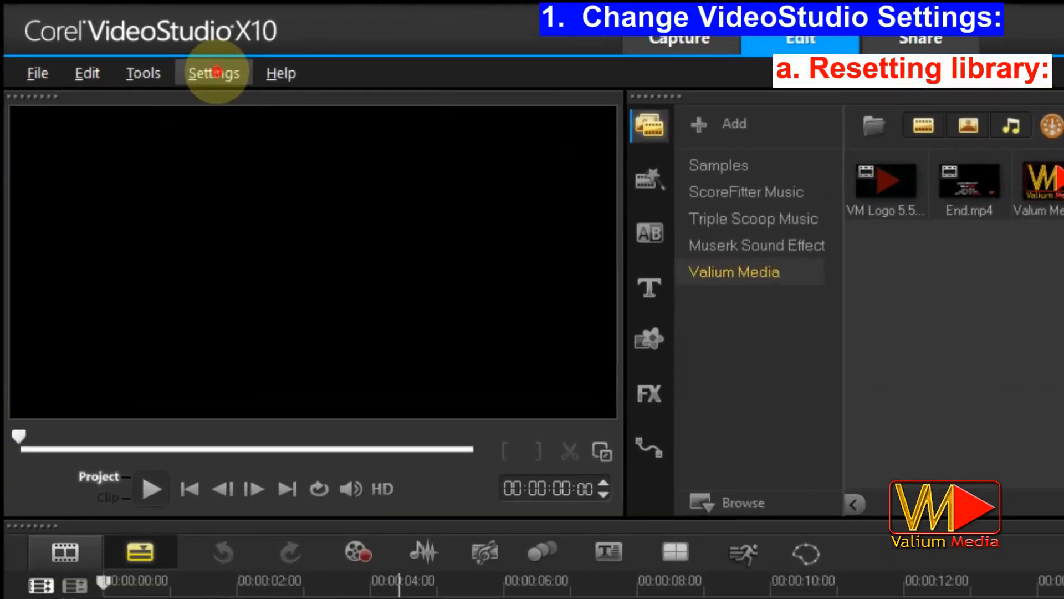
- In Corel VideoStudio X10, reset the media library and confirm the reset
{"action": "left_click", "coordinate": [216, 72]}
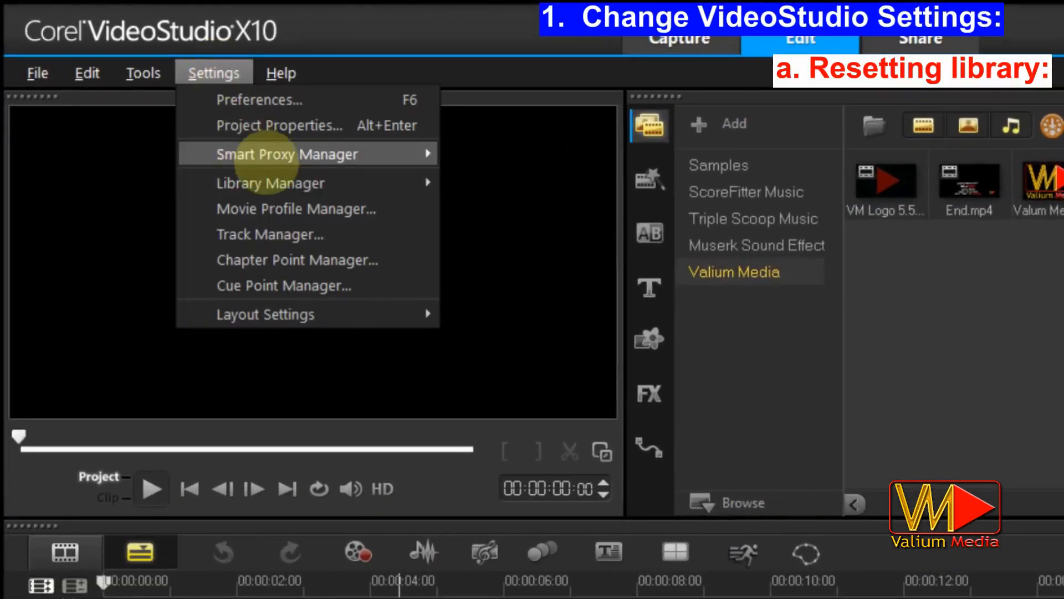
{"action": "mouse_move", "coordinate": [270, 172]}
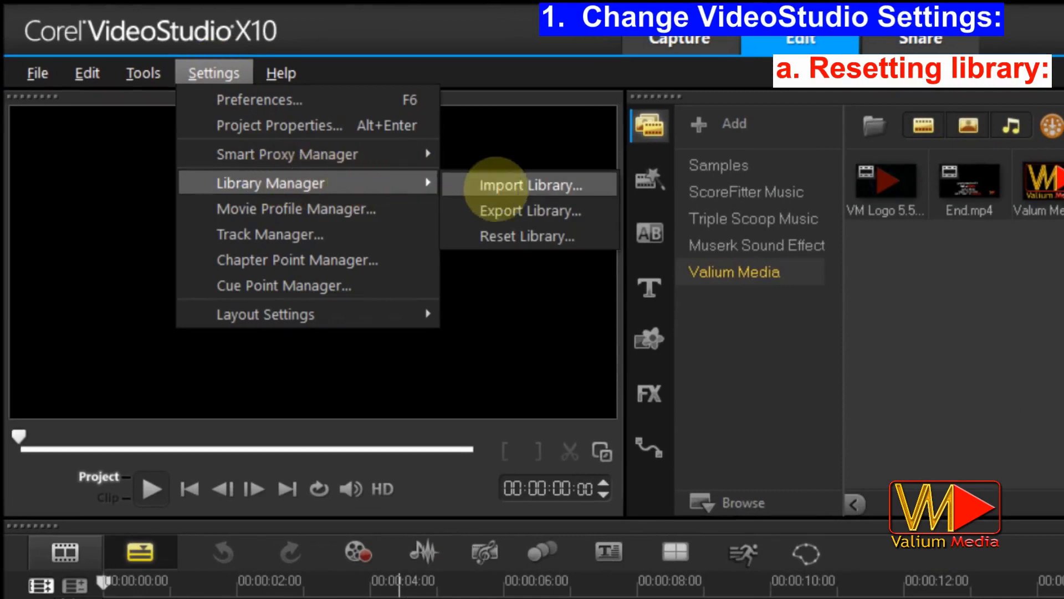
{"action": "left_click", "coordinate": [509, 238]}
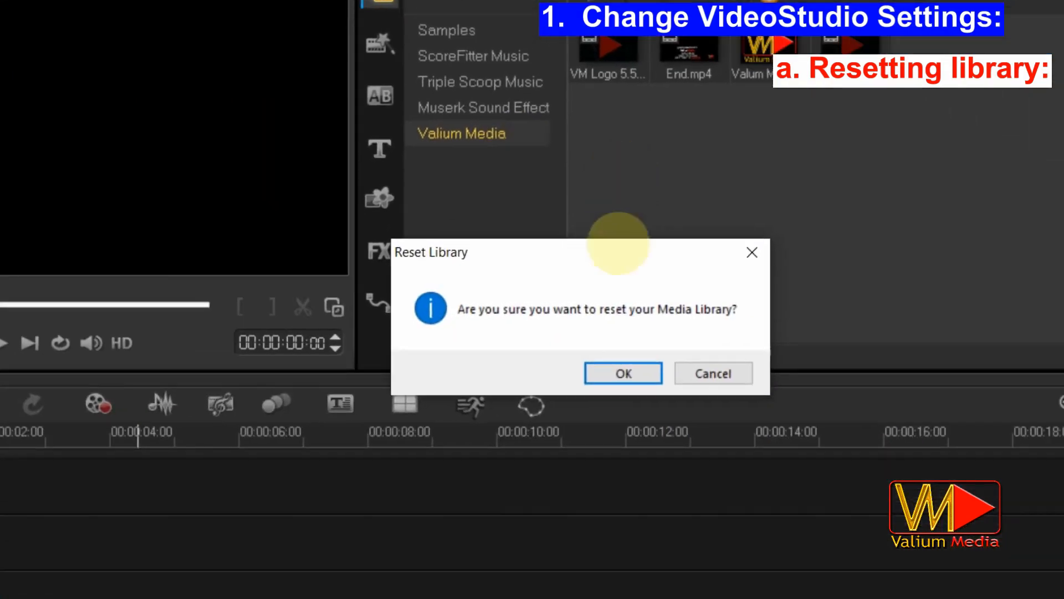
{"action": "left_click", "coordinate": [623, 371]}
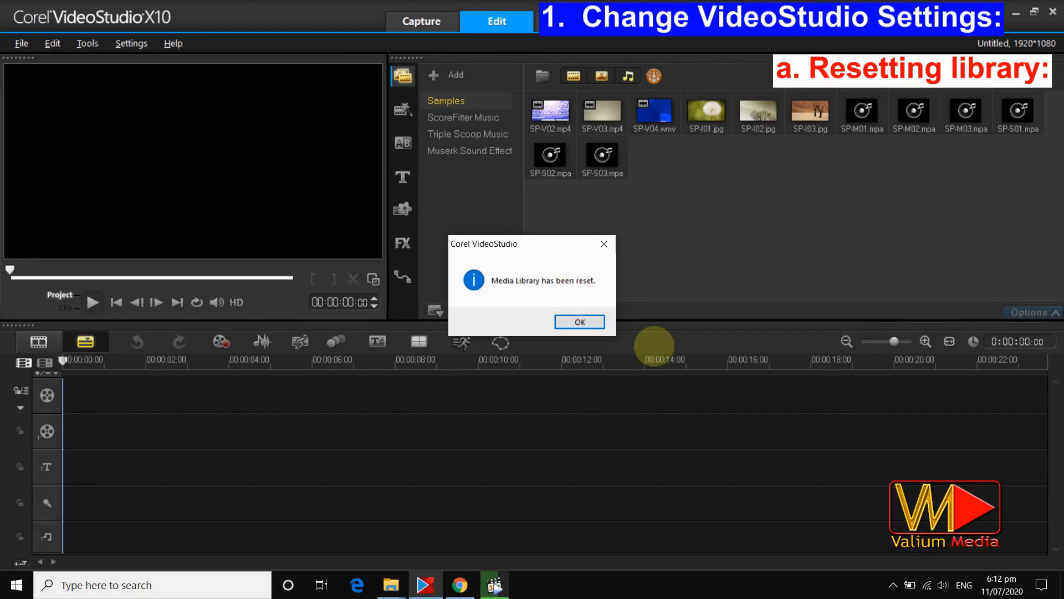
{"action": "left_click", "coordinate": [579, 322]}
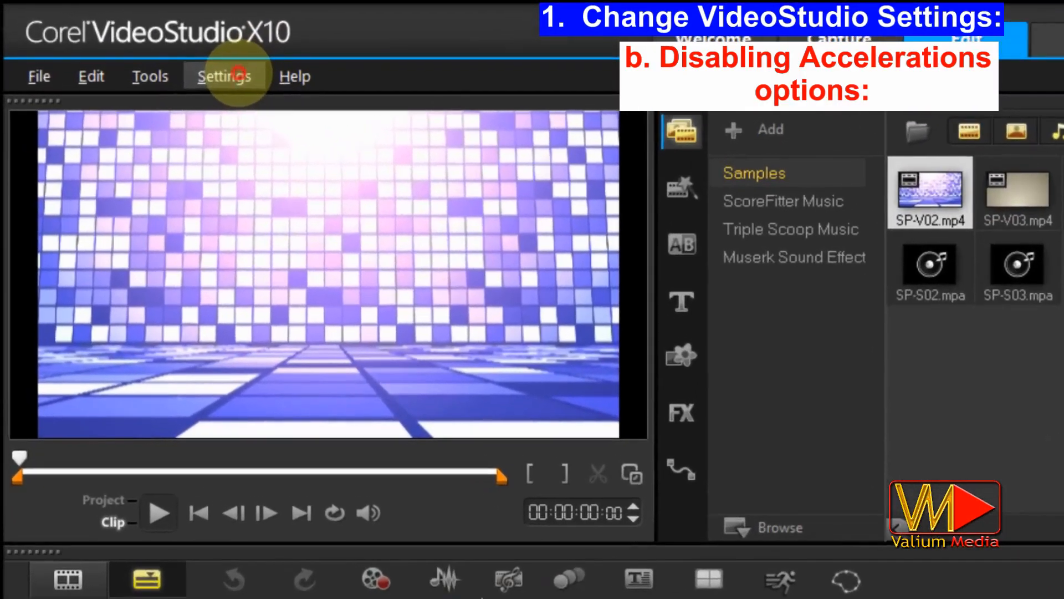
- Disable Smart Proxy in the performance preferences
{"action": "left_click", "coordinate": [146, 44]}
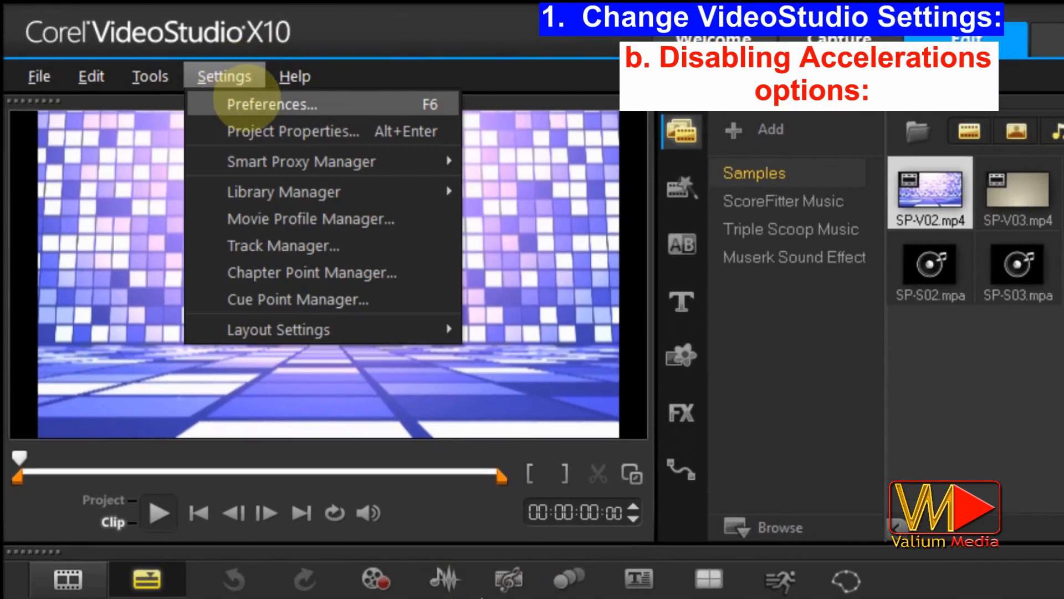
{"action": "left_click", "coordinate": [247, 102]}
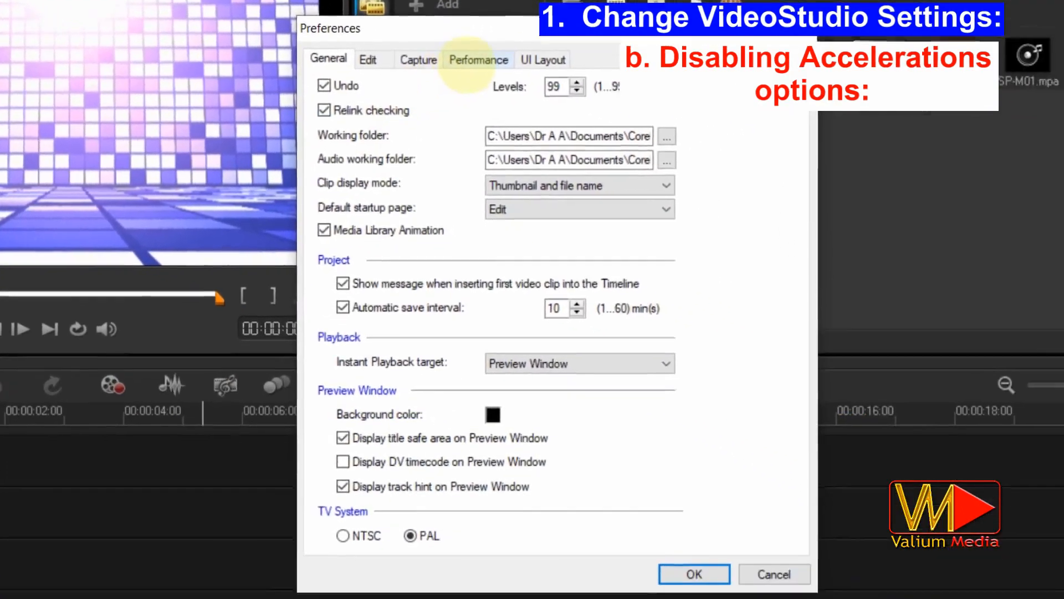
{"action": "left_click", "coordinate": [616, 115]}
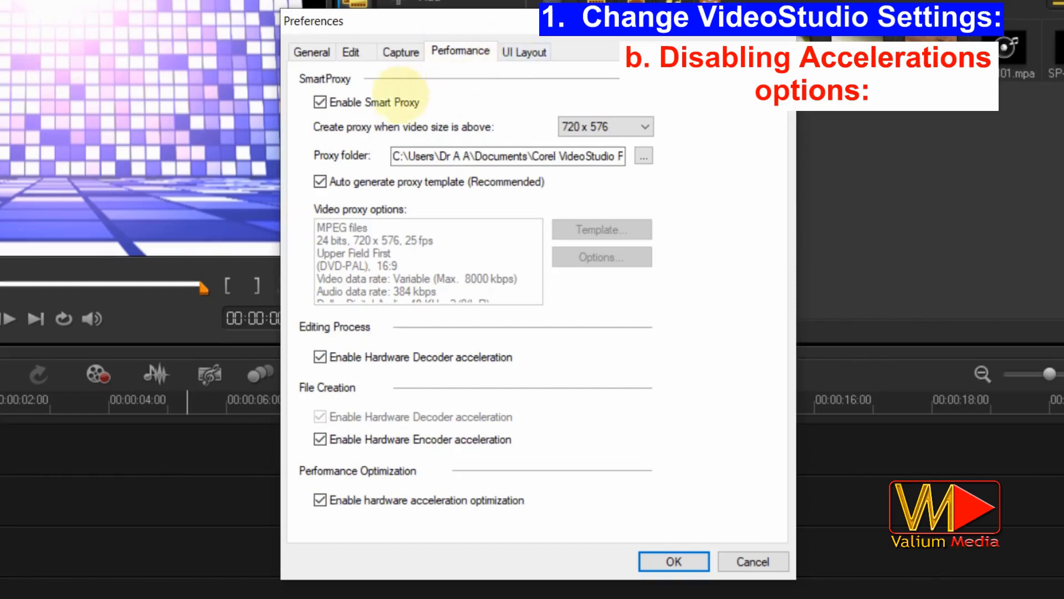
{"action": "left_click", "coordinate": [320, 102]}
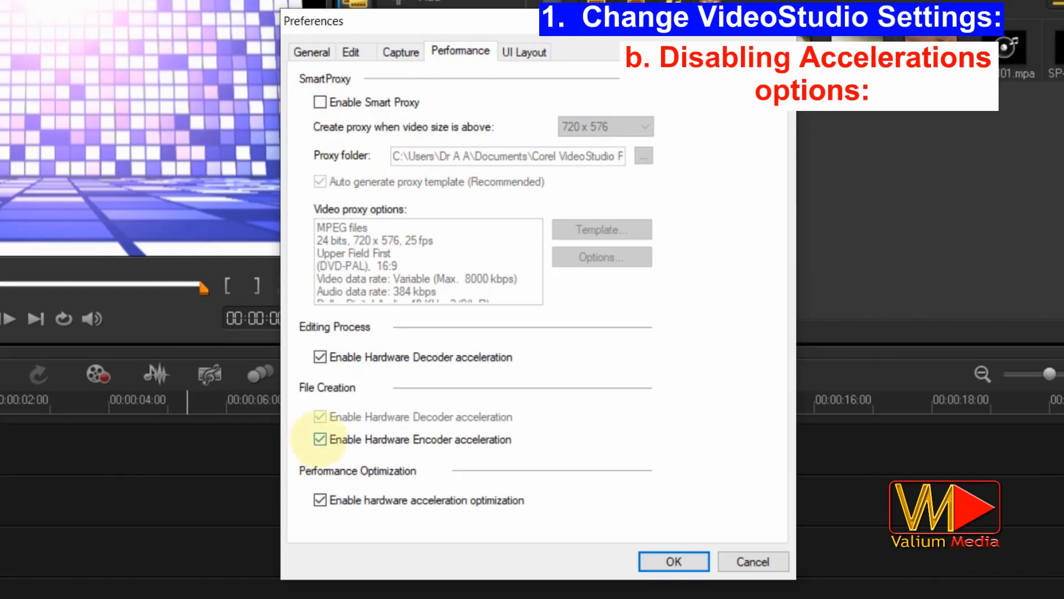
- Disable the hardware decoder, hardware encoder and hardware acceleration optimization options, save the preferences and exit the program
{"action": "left_click", "coordinate": [320, 439]}
{"action": "left_click", "coordinate": [320, 499]}
{"action": "left_click", "coordinate": [320, 416]}
{"action": "left_click", "coordinate": [320, 356]}
{"action": "left_click", "coordinate": [671, 561]}
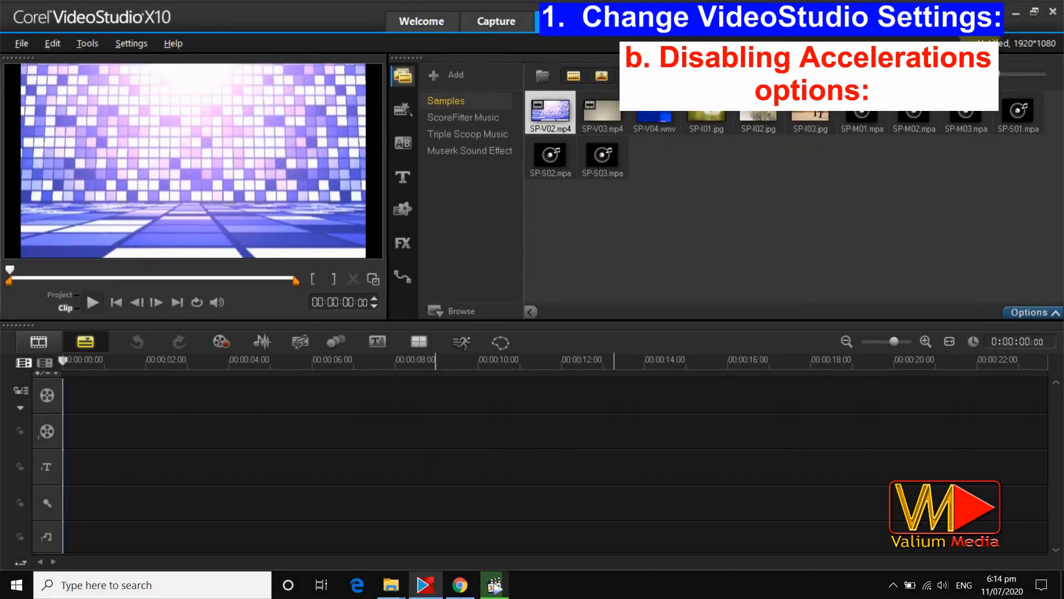
{"action": "left_click", "coordinate": [1053, 11]}
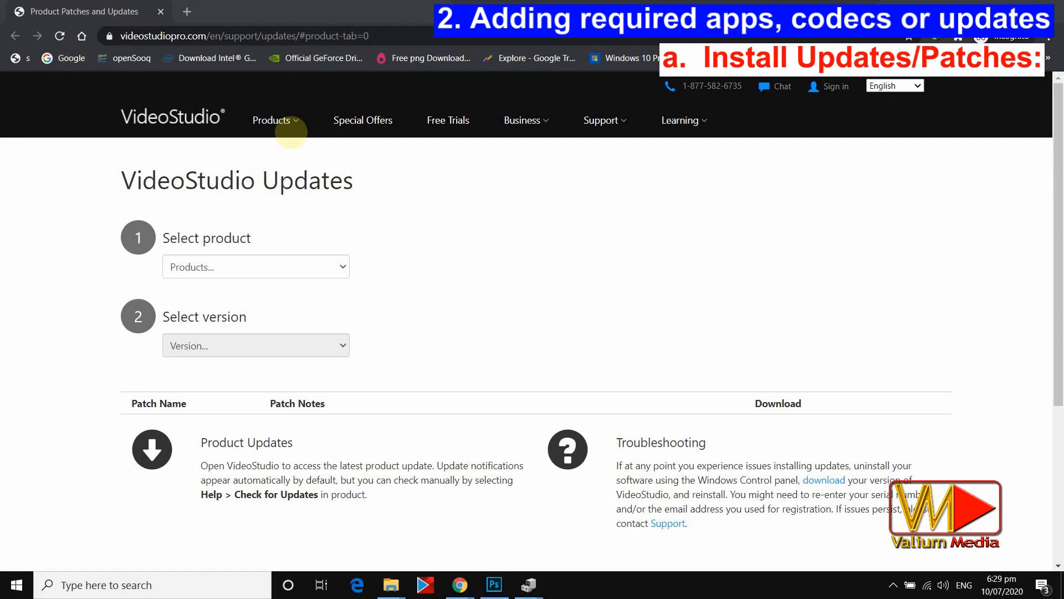
- On the VideoStudio Updates page in the browser, choose VideoStudio version X10 and download the X10.5 update for Windows
{"action": "left_click", "coordinate": [339, 268]}
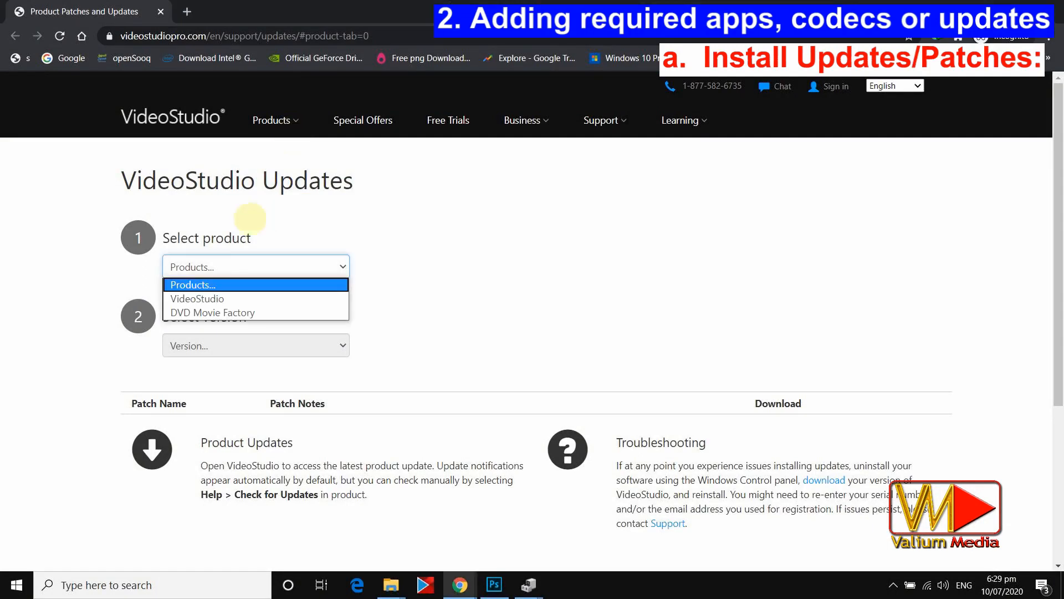
{"action": "left_click", "coordinate": [211, 299]}
{"action": "left_click", "coordinate": [272, 345]}
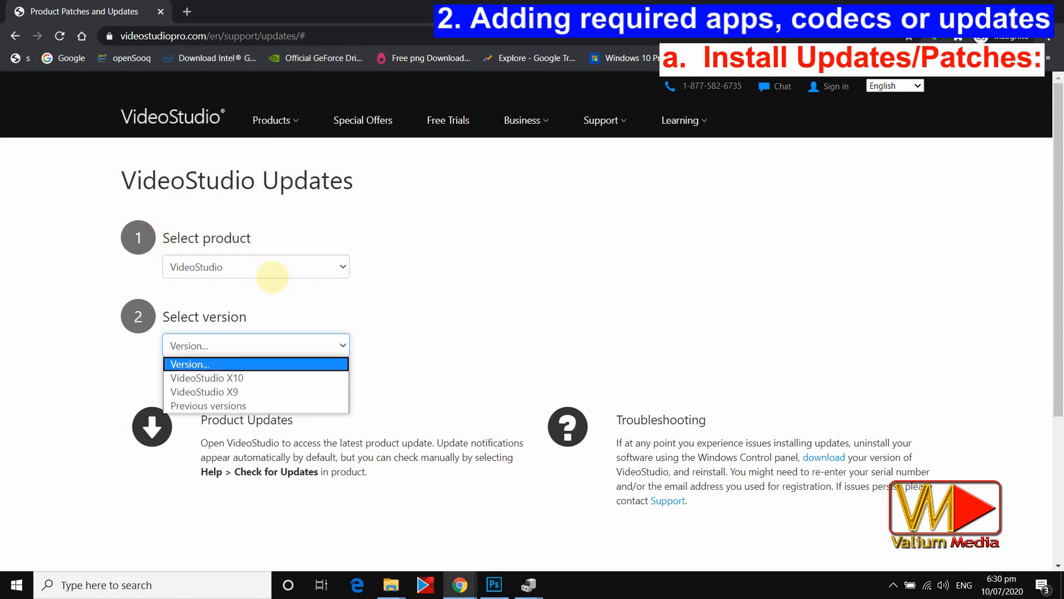
{"action": "key", "text": "Down"}
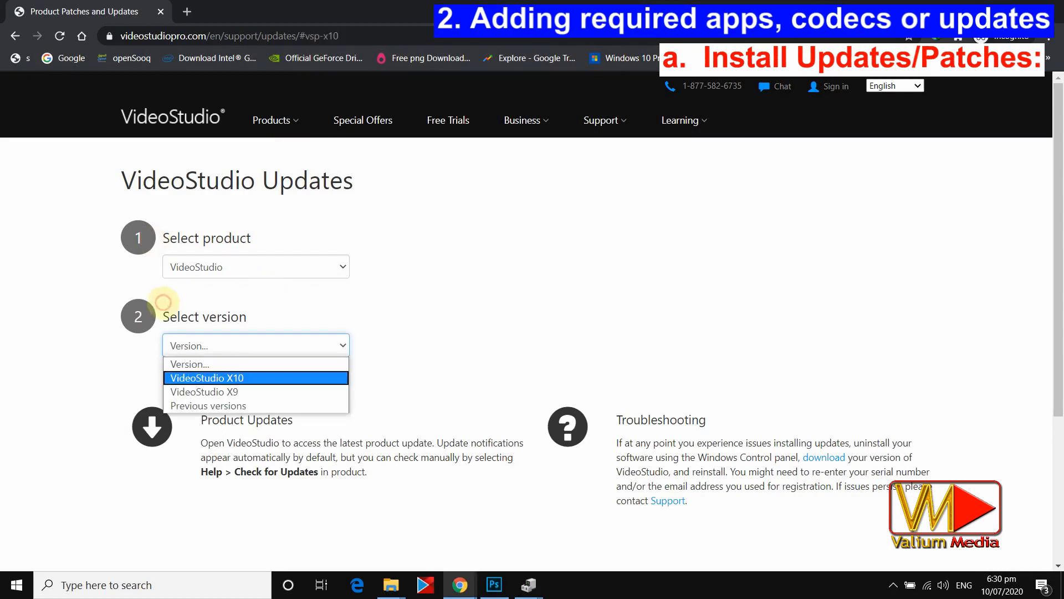
{"action": "key", "text": "Return"}
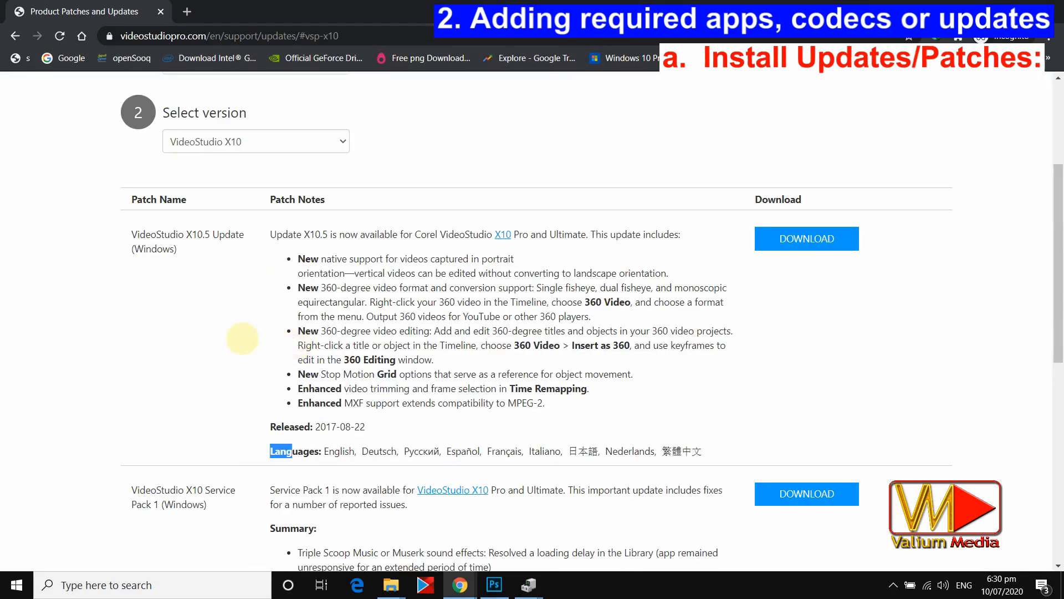
{"action": "scroll", "coordinate": [552, 249], "scroll_direction": "up", "scroll_amount": 4}
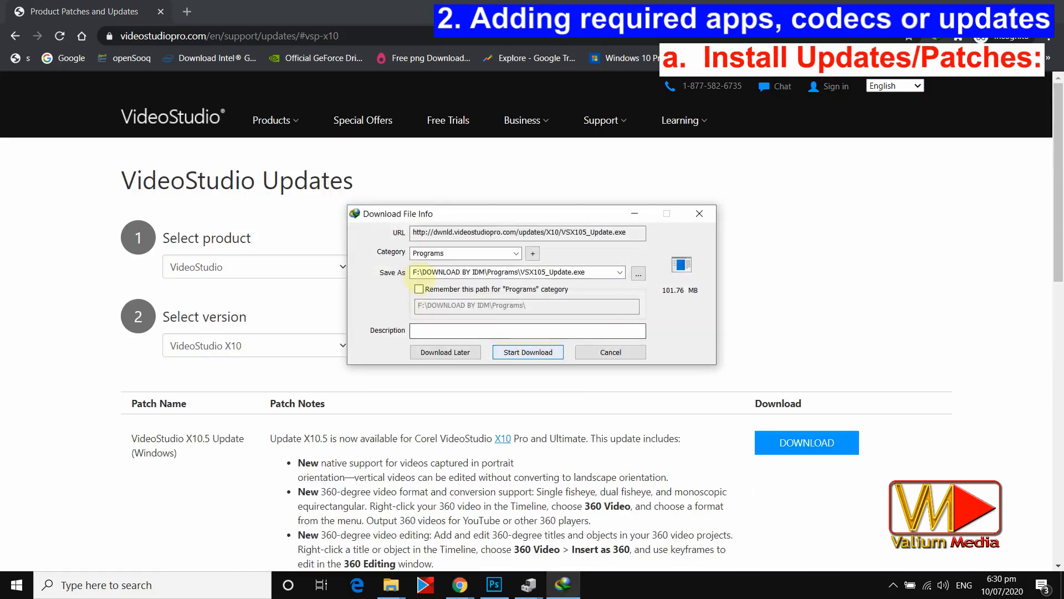
{"action": "key", "text": "Return"}
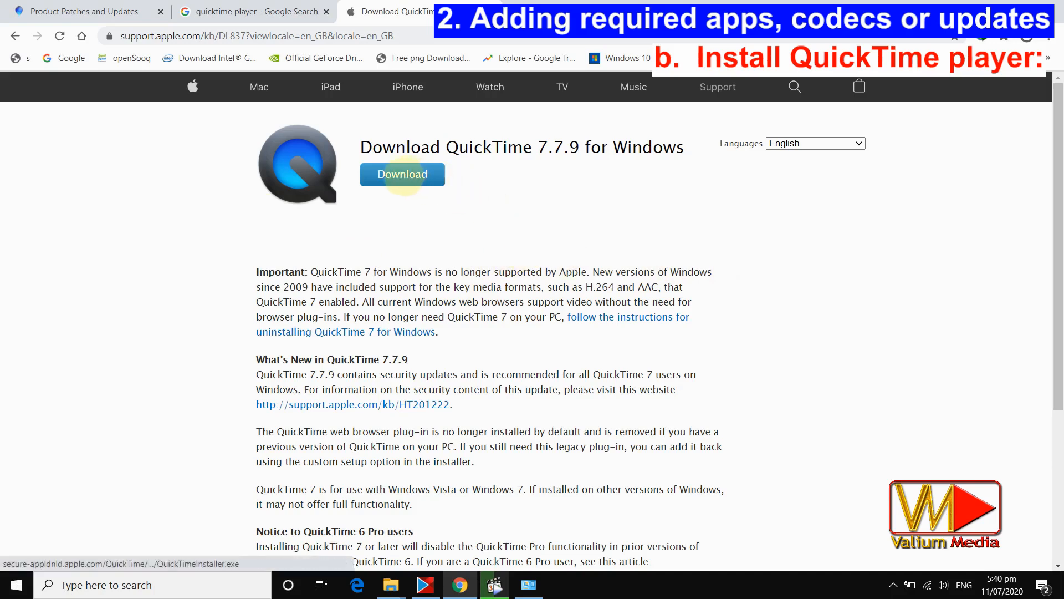
- Download the QuickTime 7.7.9 for Windows installer from Apple's support page
{"action": "left_click", "coordinate": [404, 175]}
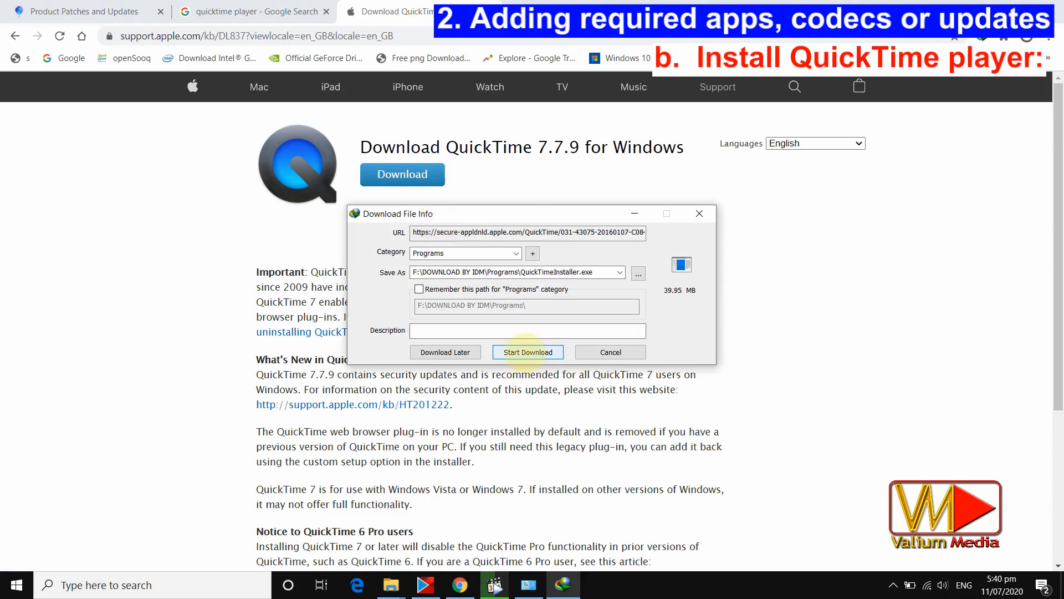
{"action": "left_click", "coordinate": [528, 352]}
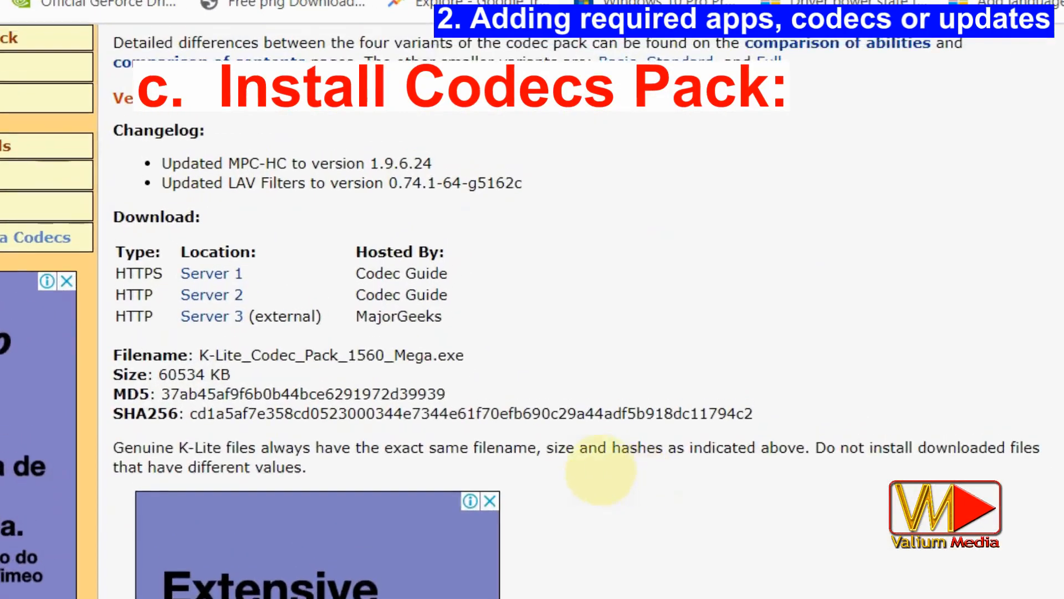
- Download the K-Lite Codec Pack 15.6.0 Mega installer from Server 1
{"action": "scroll", "coordinate": [576, 468], "scroll_direction": "up", "scroll_amount": 1}
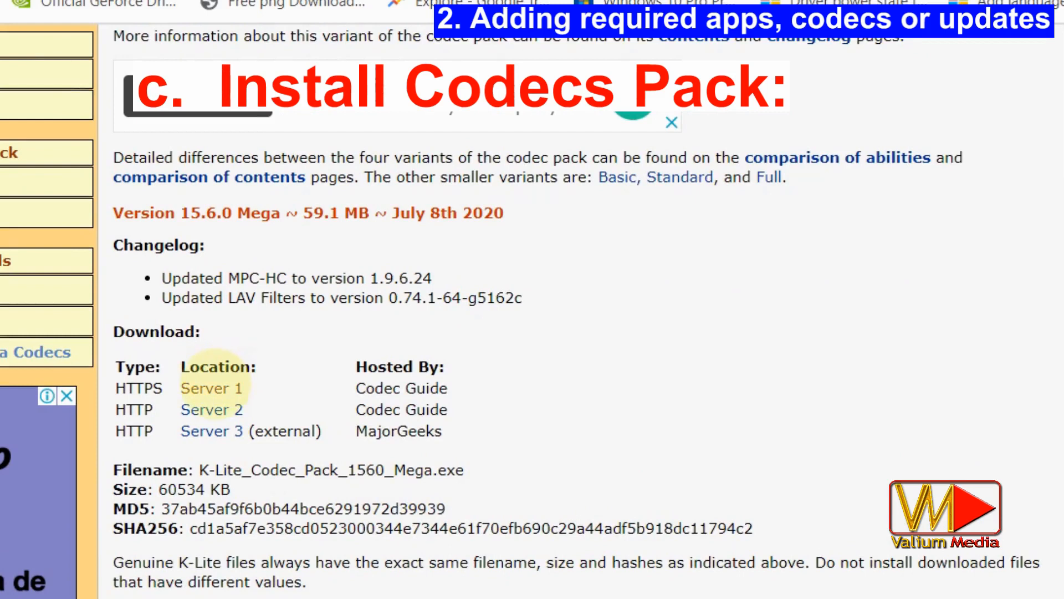
{"action": "left_click", "coordinate": [216, 382]}
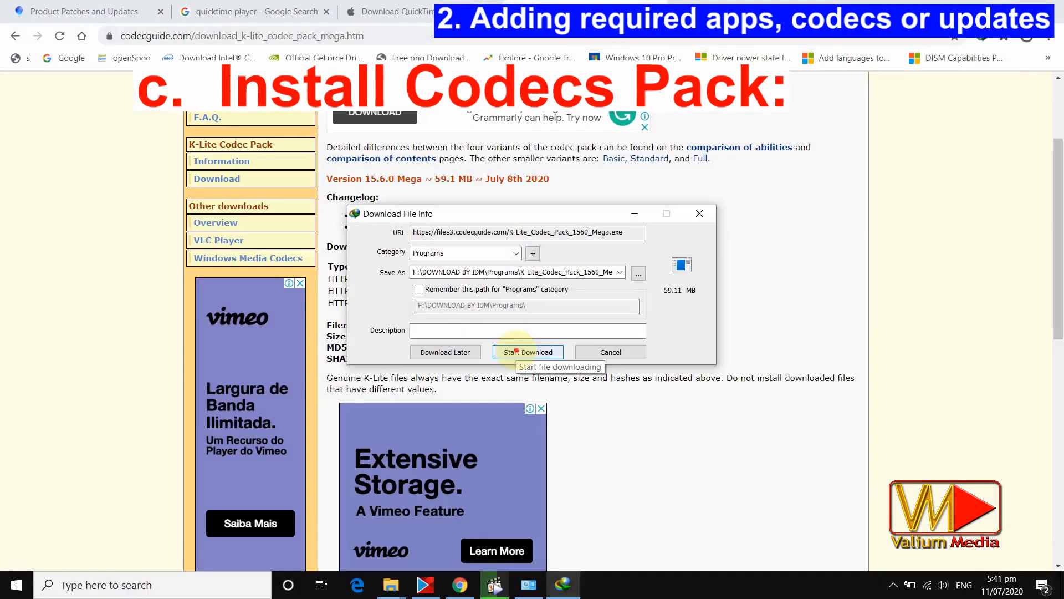
{"action": "left_click", "coordinate": [516, 351]}
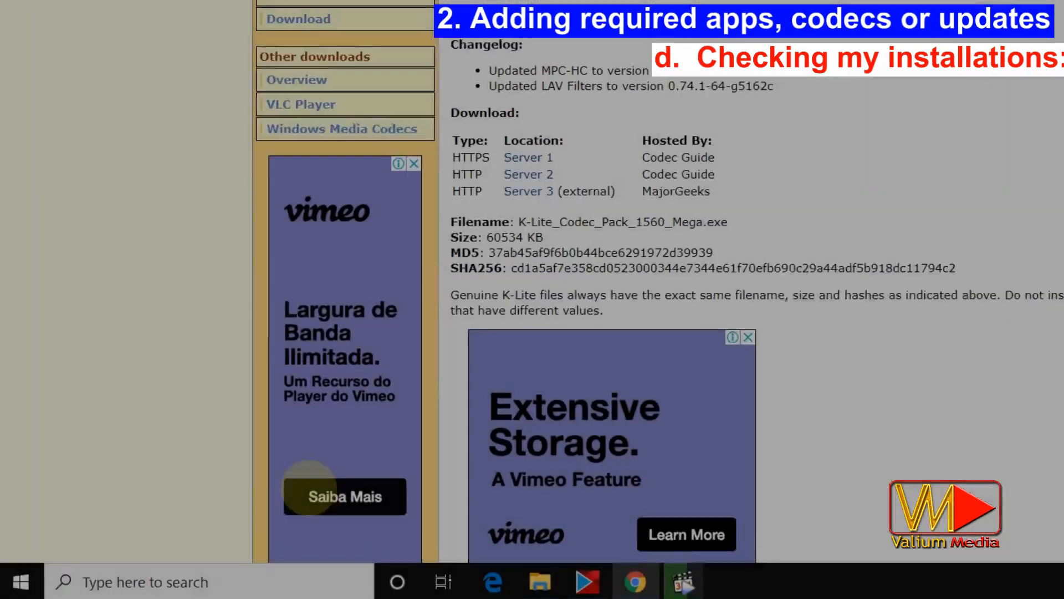
- Open the Windows list of installed programs and check it for the K-Lite Mega Codec Pack
{"action": "key", "text": "super+x"}
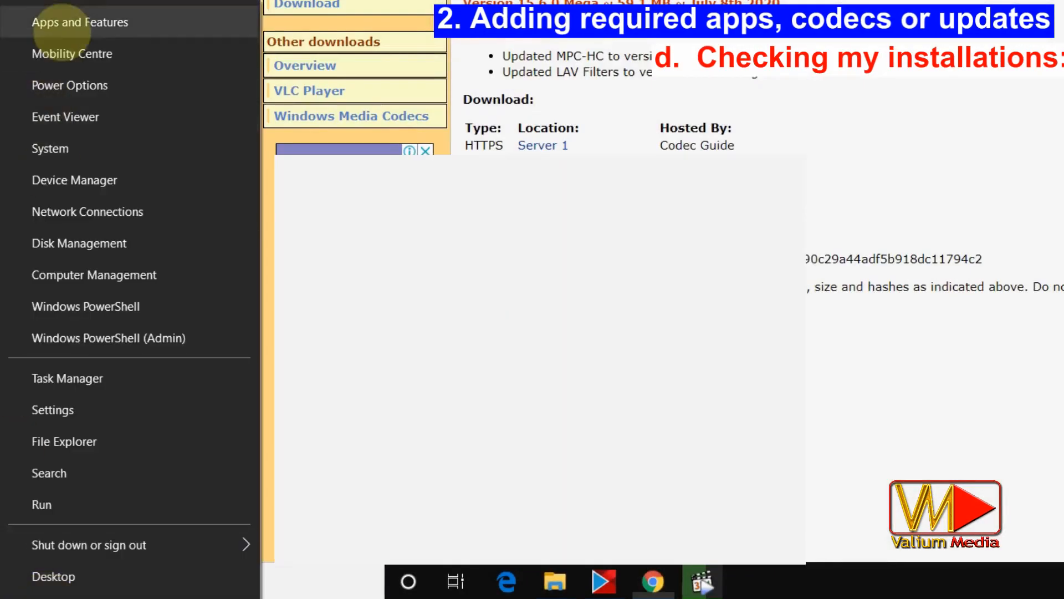
{"action": "left_click", "coordinate": [78, 22]}
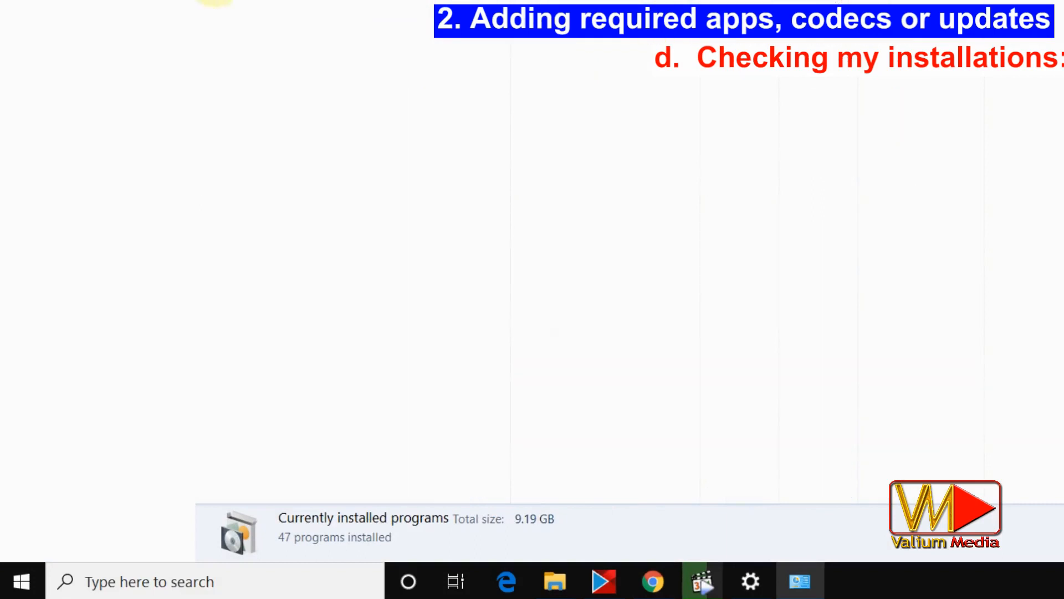
{"action": "left_click", "coordinate": [264, 0]}
{"action": "right_click", "coordinate": [265, 0]}
{"action": "left_click", "coordinate": [299, 108]}
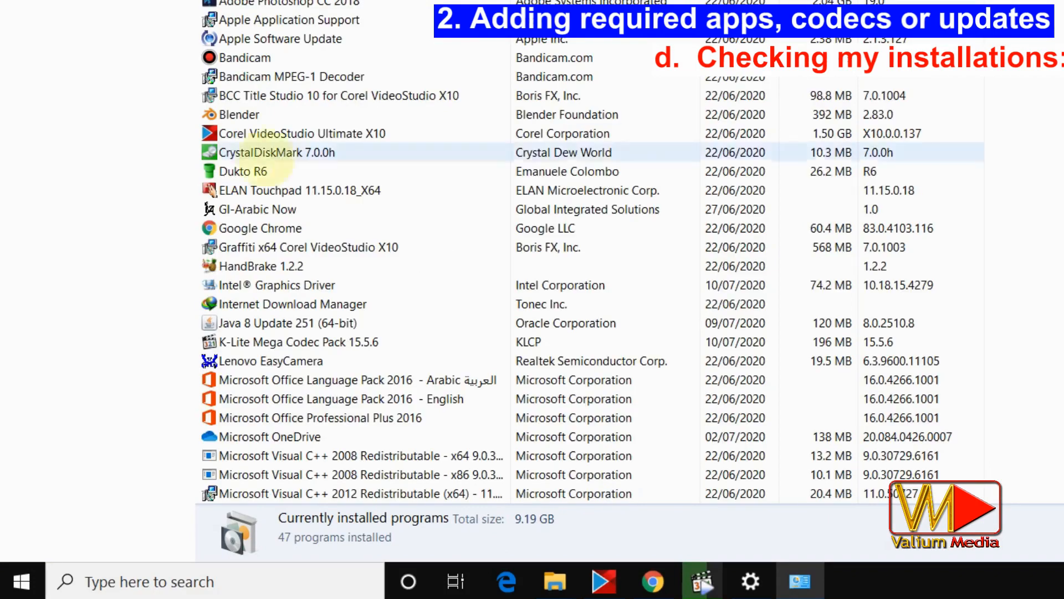
{"action": "left_click", "coordinate": [271, 342]}
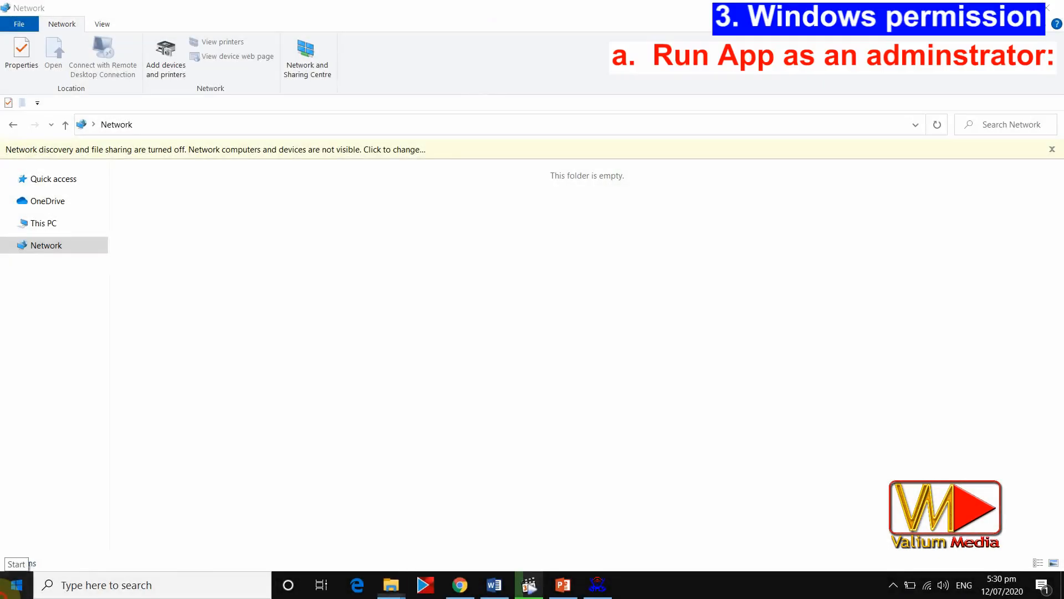
- Open the file location of the Corel VideoStudio X10 shortcut pinned in the Windows Start menu
{"action": "left_click", "coordinate": [17, 585]}
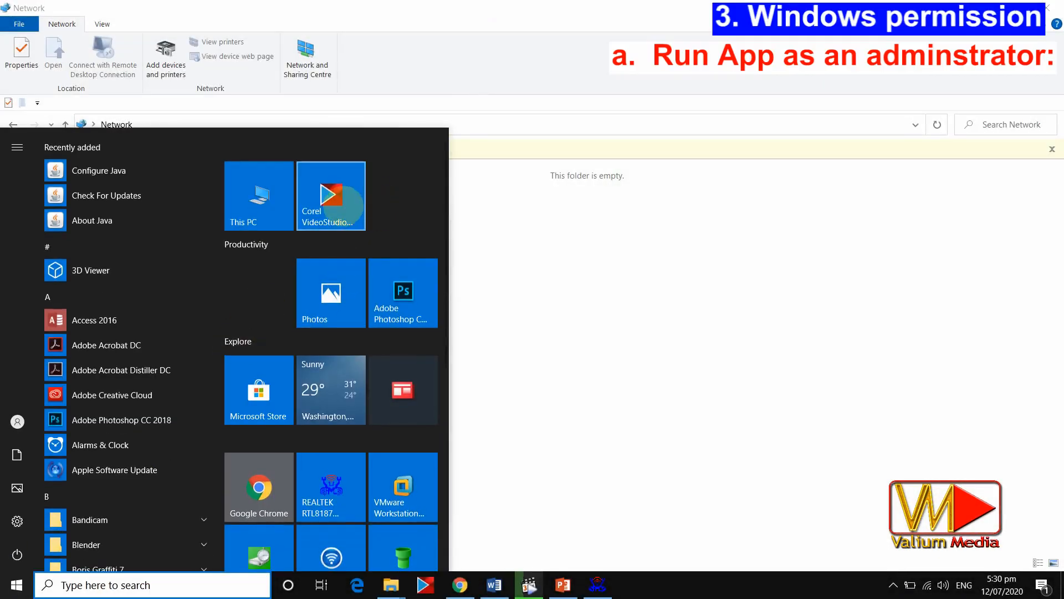
{"action": "right_click", "coordinate": [343, 205]}
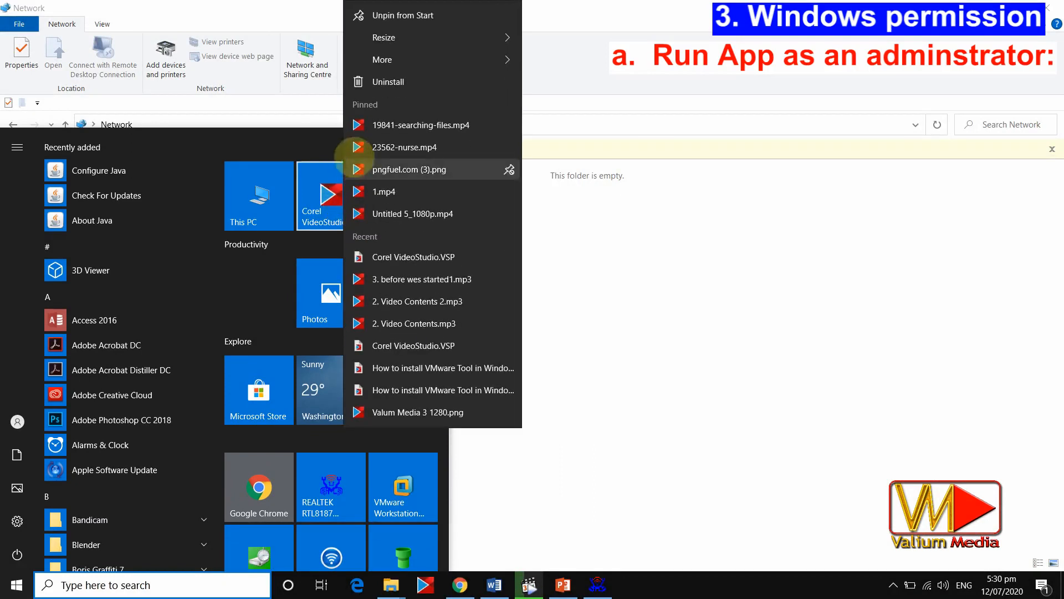
{"action": "mouse_move", "coordinate": [391, 59]}
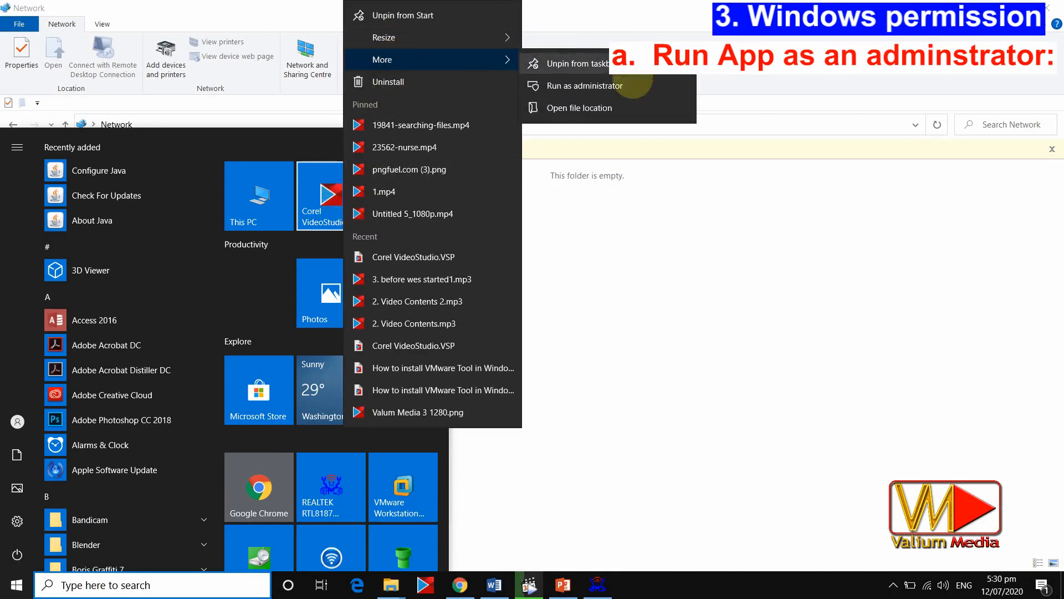
{"action": "left_click", "coordinate": [565, 106]}
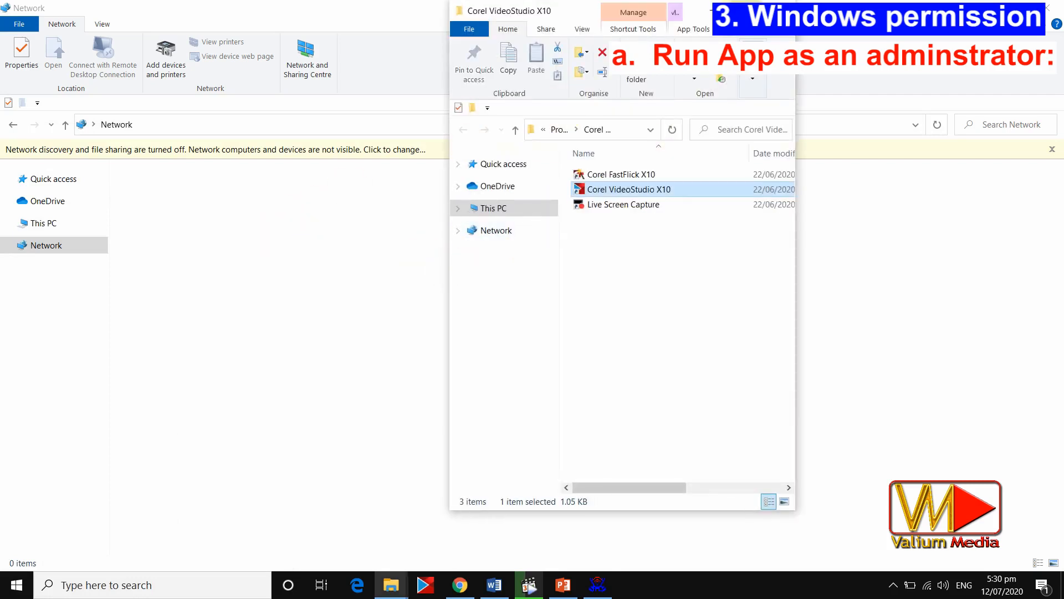
- Set the Corel VideoStudio X10 shortcut's compatibility properties to run the program as an administrator
{"action": "left_click", "coordinate": [175, 213]}
{"action": "left_click", "coordinate": [163, 184]}
{"action": "right_click", "coordinate": [164, 186]}
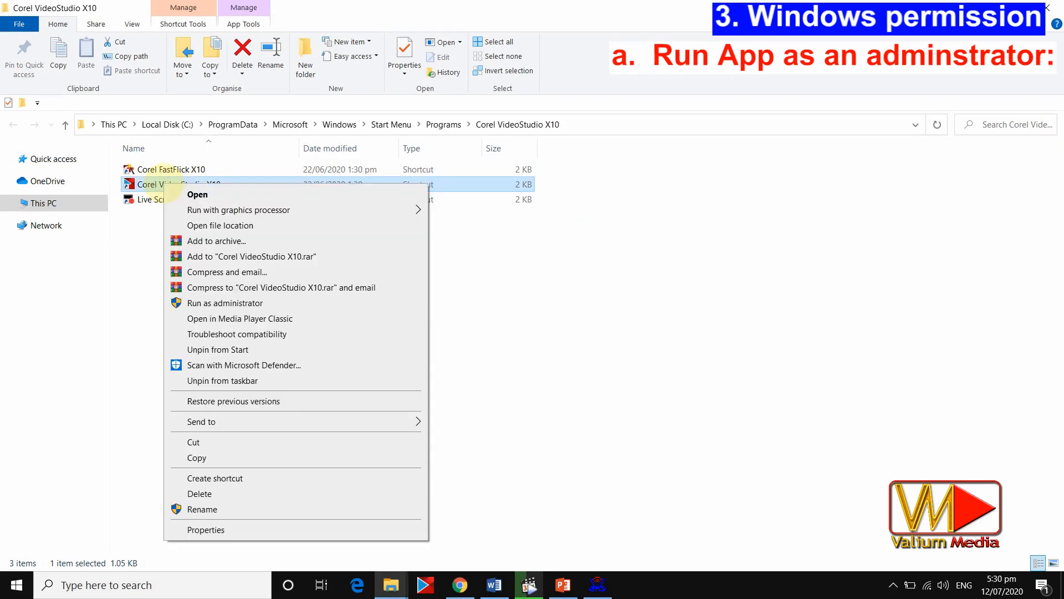
{"action": "left_click", "coordinate": [200, 529]}
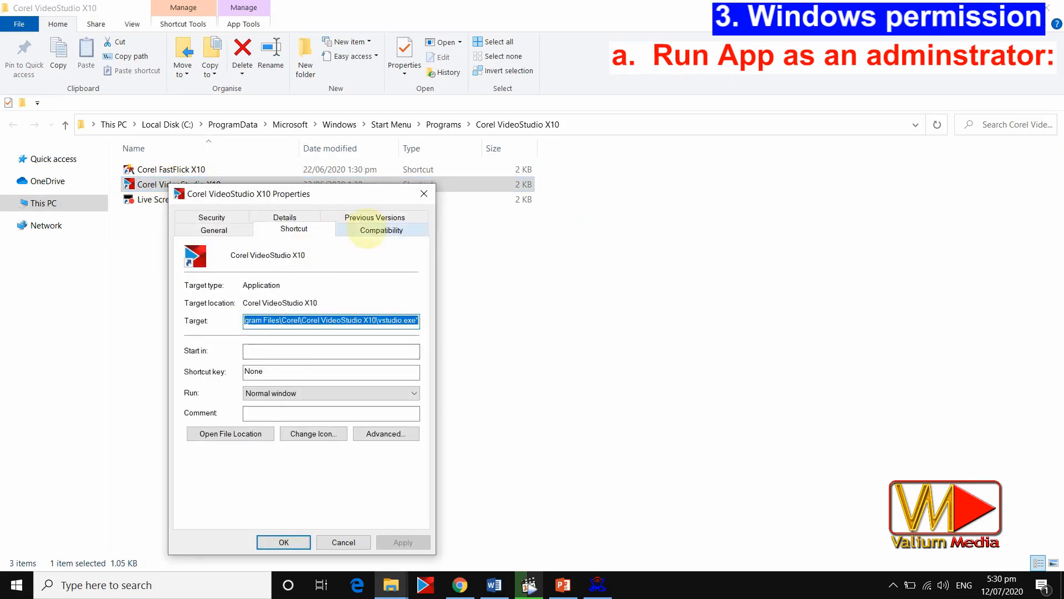
{"action": "left_click", "coordinate": [367, 235]}
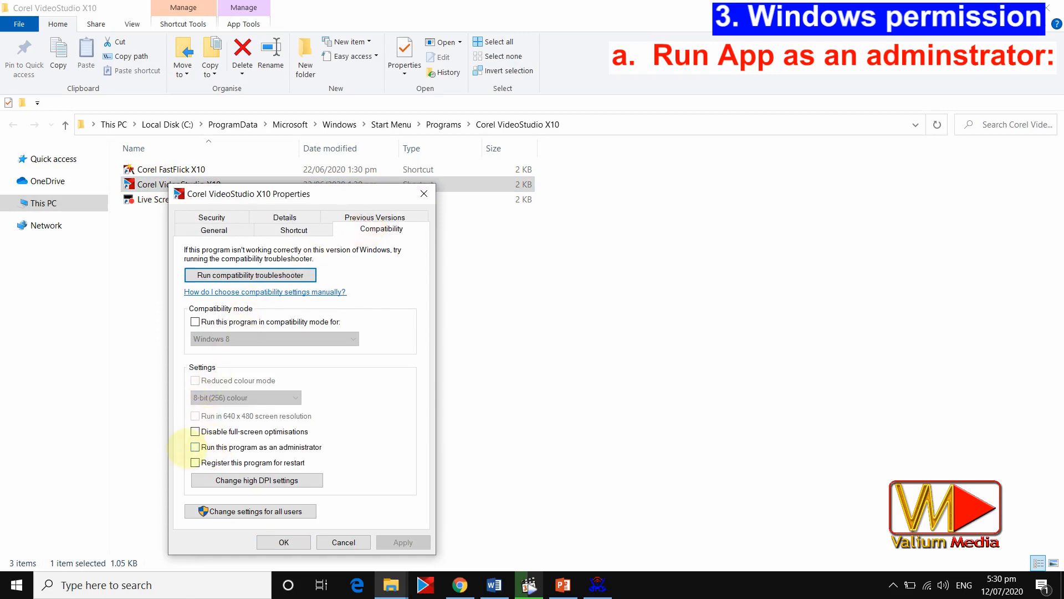
{"action": "left_click", "coordinate": [195, 447]}
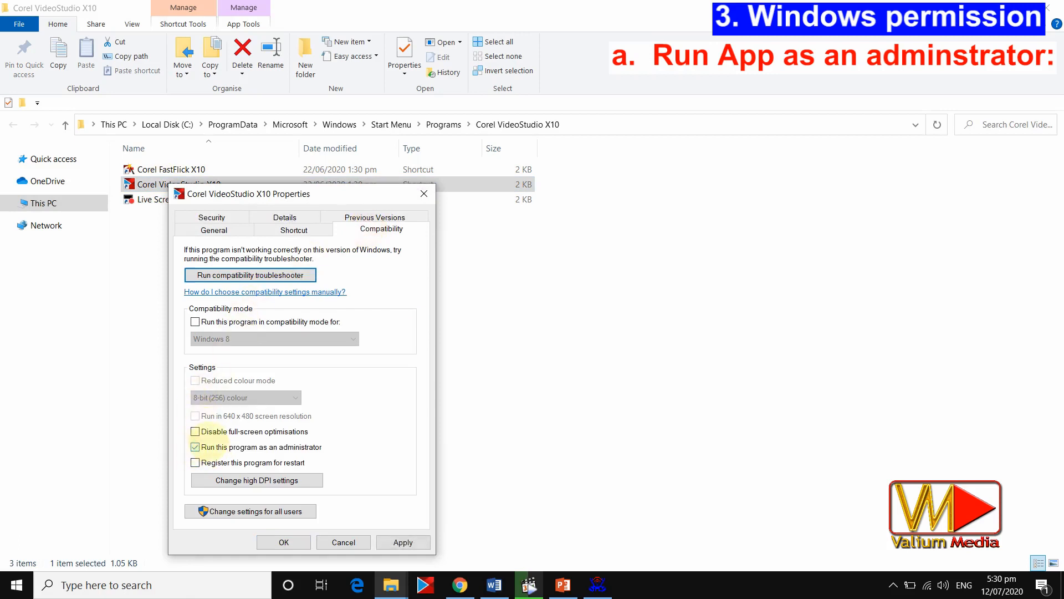
{"action": "left_click", "coordinate": [276, 542]}
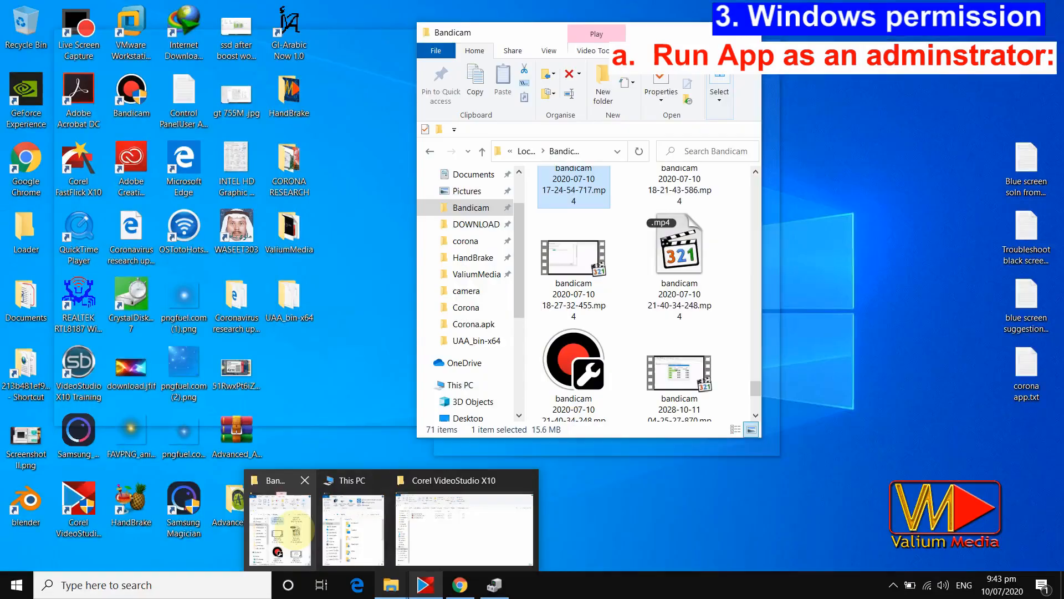
{"action": "left_click", "coordinate": [297, 529]}
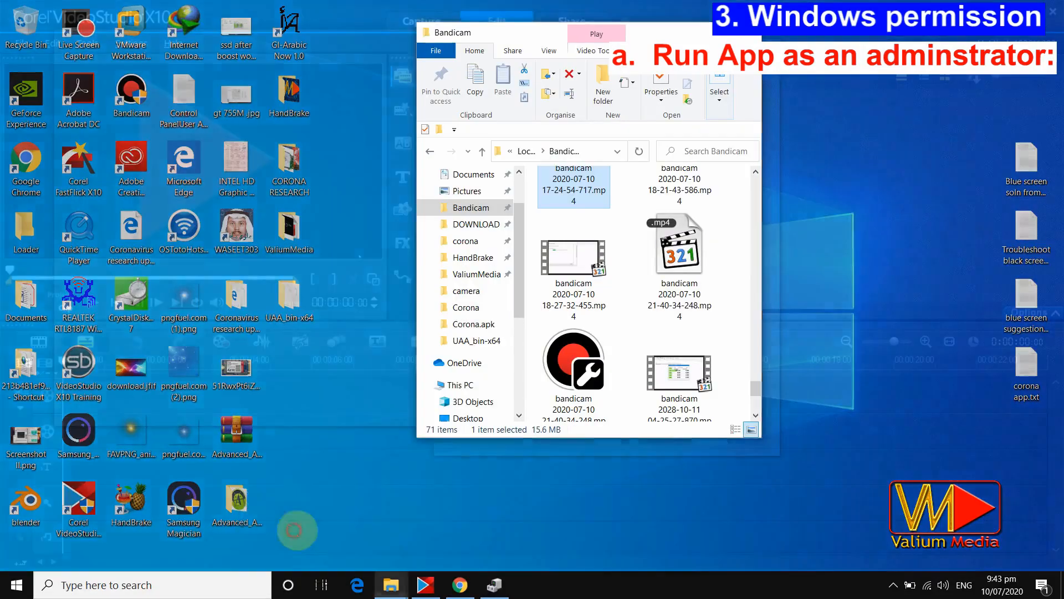
{"action": "left_click_drag", "start_coordinate": [571, 185], "coordinate": [88, 433]}
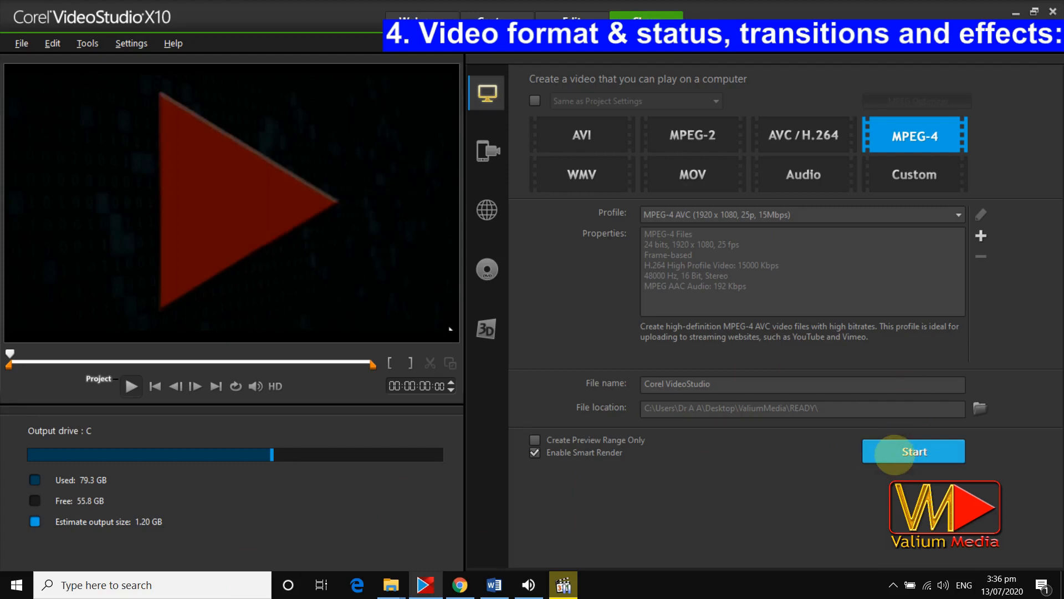
- Start rendering the project as an MPEG-4 AVC (1920 x 1080, 25p, 15Mbps) video named Corel VideoStudio
{"action": "left_click", "coordinate": [895, 452]}
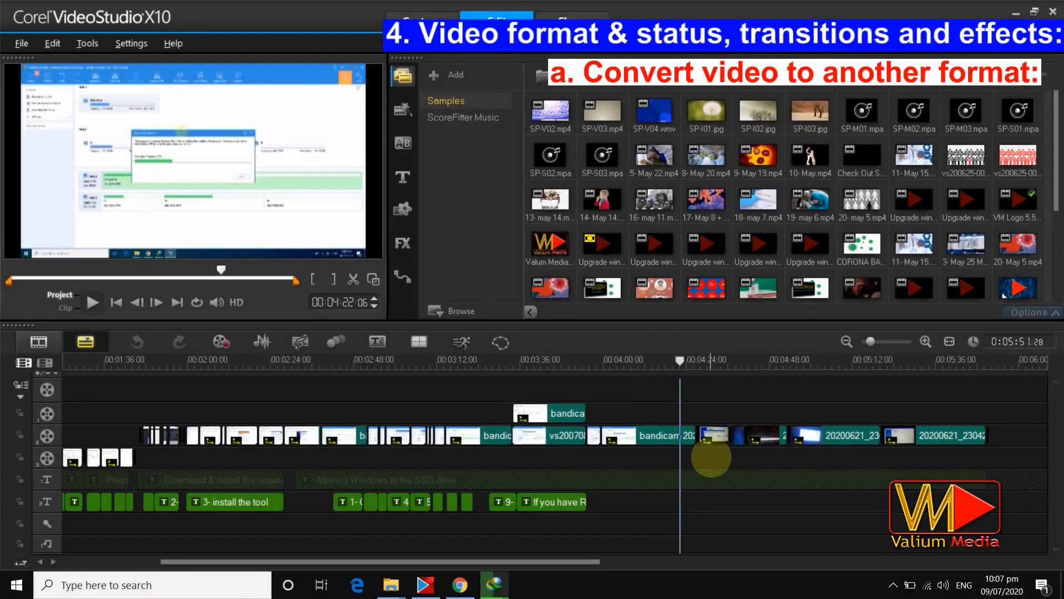
- Play the project preview, and check Corel VideoStudio's status among the running apps in Task Manager
{"action": "left_click", "coordinate": [93, 302]}
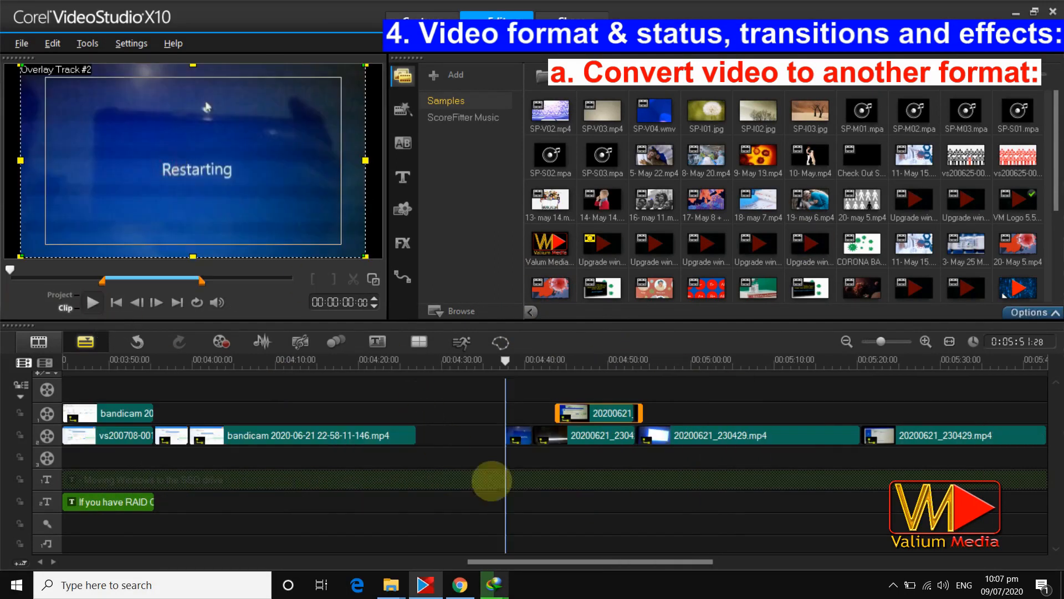
{"action": "right_click", "coordinate": [549, 588]}
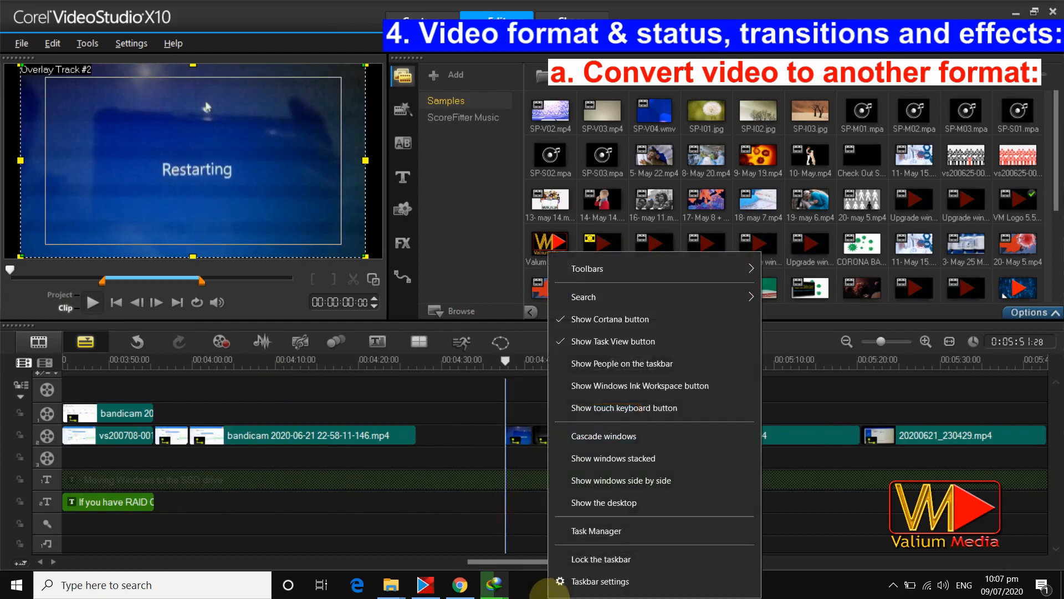
{"action": "left_click", "coordinate": [579, 532]}
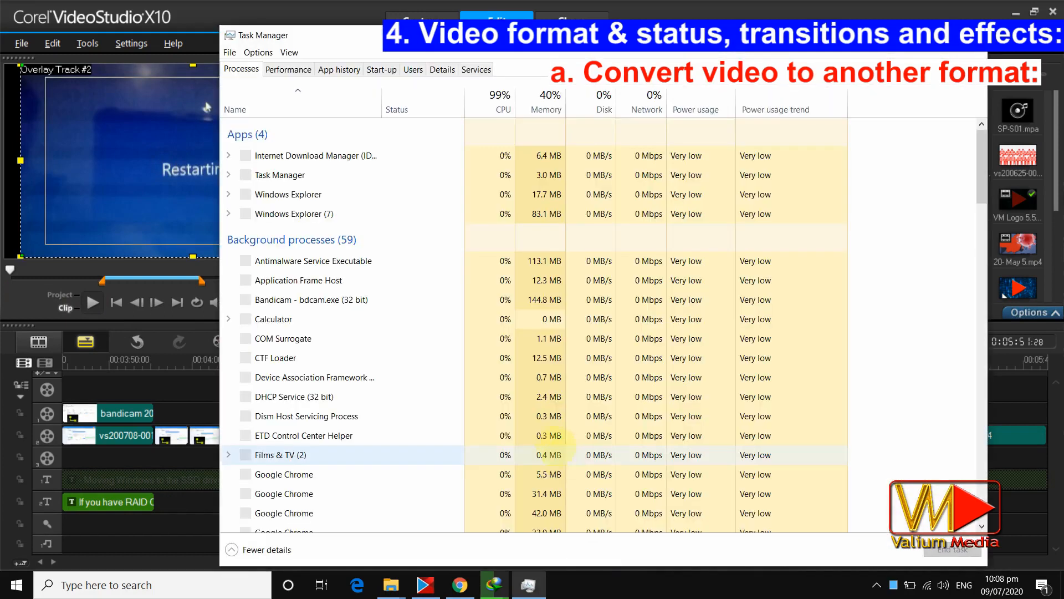
{"action": "left_click_drag", "start_coordinate": [314, 37], "coordinate": [419, 309]}
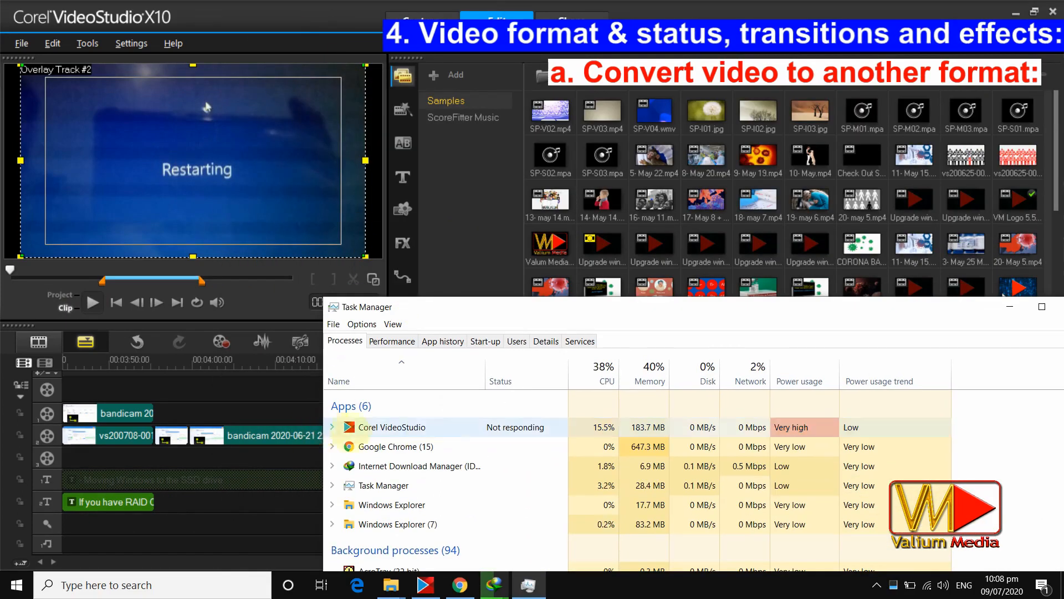
{"action": "left_click", "coordinate": [493, 426]}
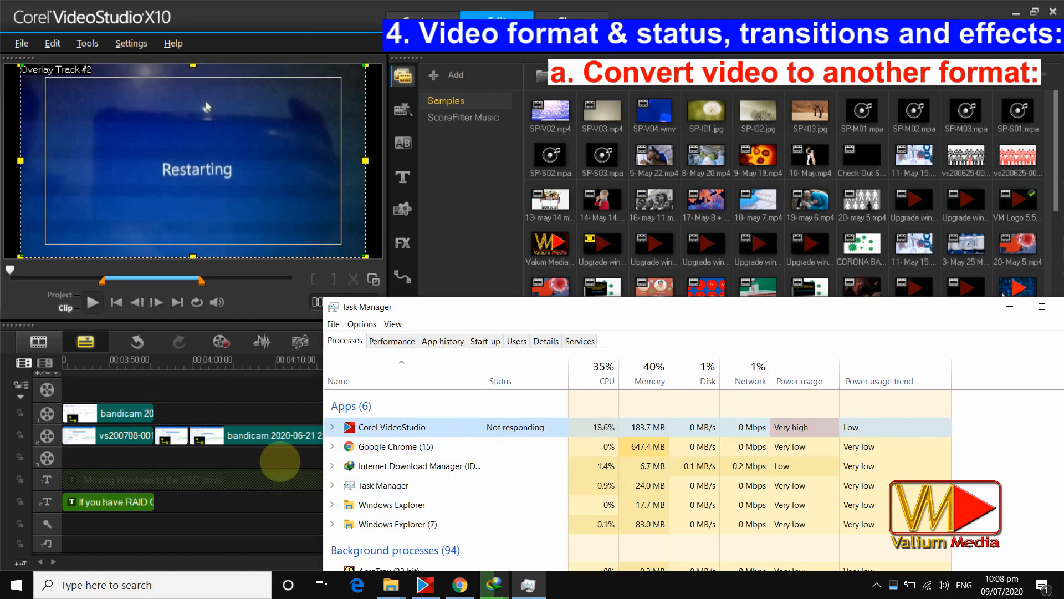
{"action": "left_click", "coordinate": [280, 461]}
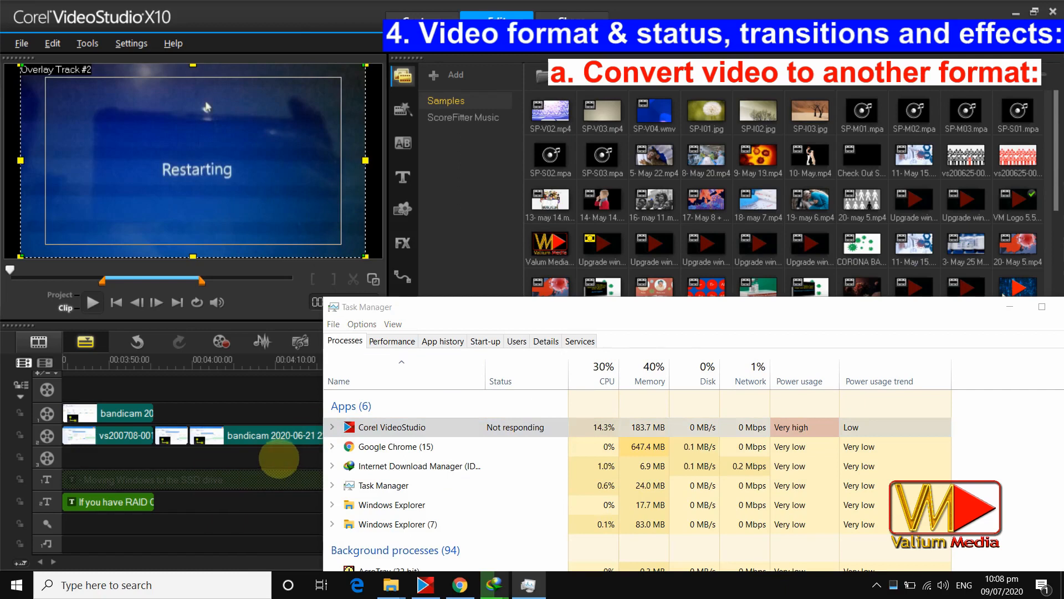
- End the Corel VideoStudio task in Task Manager
{"action": "left_click", "coordinate": [408, 423]}
{"action": "right_click", "coordinate": [406, 426]}
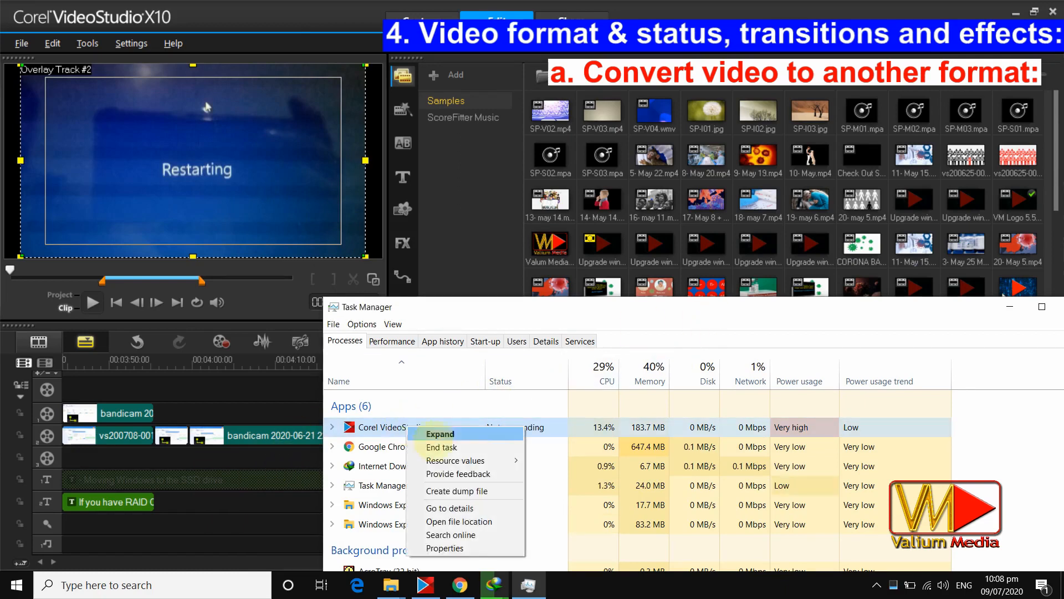
{"action": "left_click", "coordinate": [439, 443]}
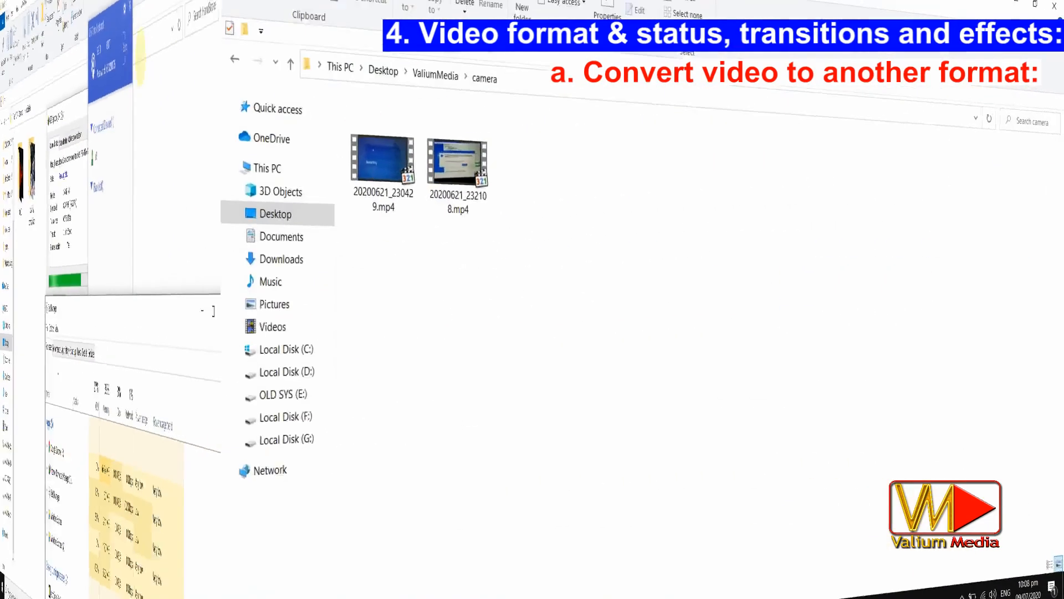
- Switch to the ValiumMedia camera folder and launch HandBrake from the Windows Start menu
{"action": "left_click", "coordinate": [530, 585]}
{"action": "left_click", "coordinate": [531, 585]}
{"action": "left_click", "coordinate": [428, 471]}
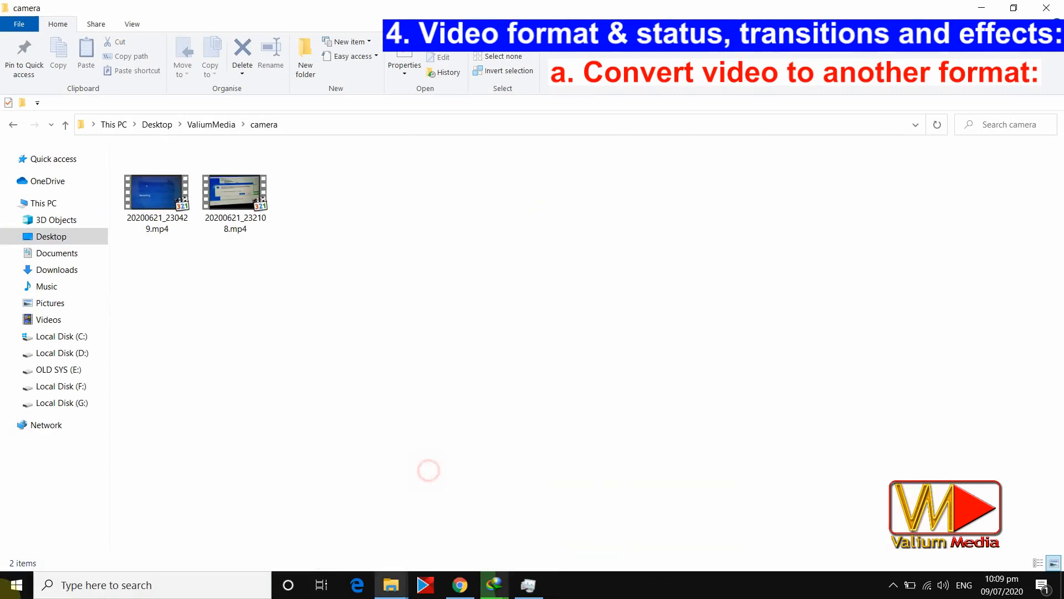
{"action": "left_click", "coordinate": [3, 596]}
{"action": "scroll", "coordinate": [320, 523], "scroll_direction": "down", "scroll_amount": 4}
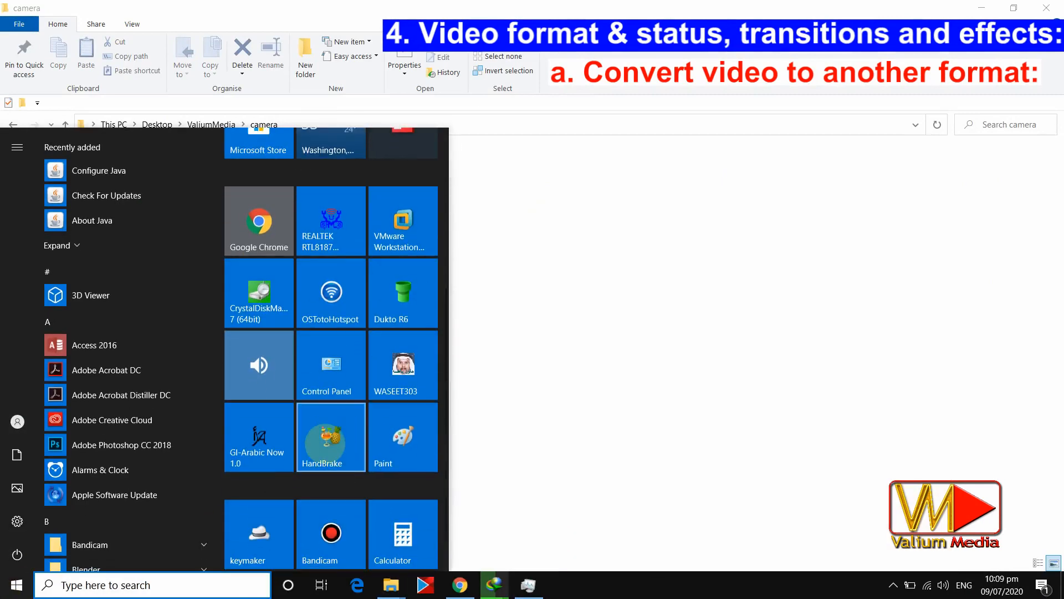
{"action": "left_click", "coordinate": [327, 441]}
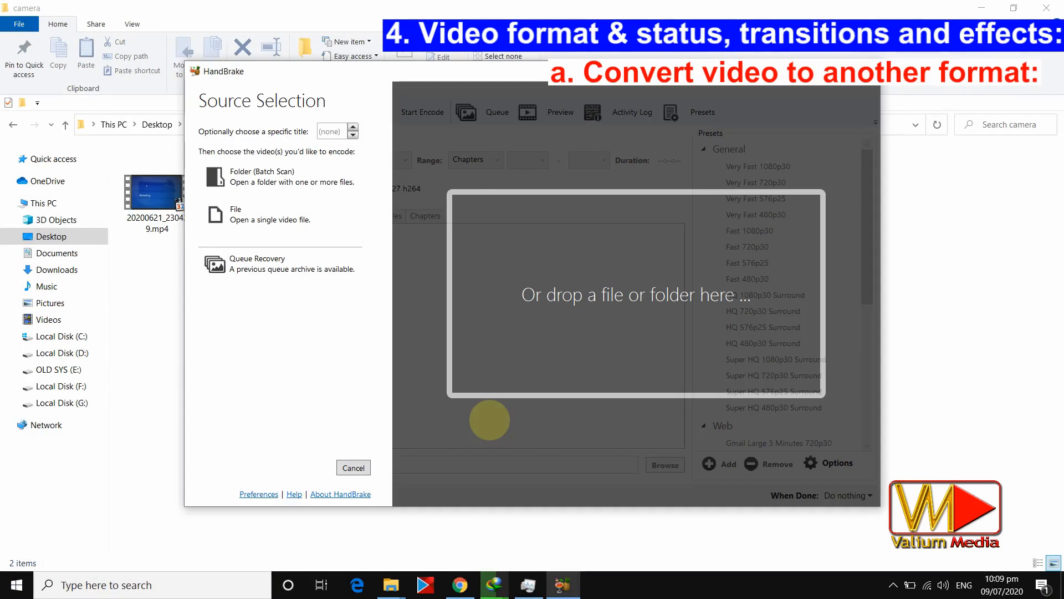
- Load the two videos 20200621_230429.mp4 and 20200621_232108.mp4 from the camera folder into HandBrake as sources
{"action": "mouse_move", "coordinate": [312, 78]}
{"action": "left_mouse_down"}
{"action": "mouse_move", "coordinate": [479, 95]}
{"action": "mouse_move", "coordinate": [440, 98]}
{"action": "left_mouse_up"}
{"action": "mouse_move", "coordinate": [229, 267]}
{"action": "left_mouse_down"}
{"action": "mouse_move", "coordinate": [225, 198]}
{"action": "mouse_move", "coordinate": [142, 191]}
{"action": "left_mouse_up"}
{"action": "left_click_drag", "start_coordinate": [235, 166], "coordinate": [383, 355]}
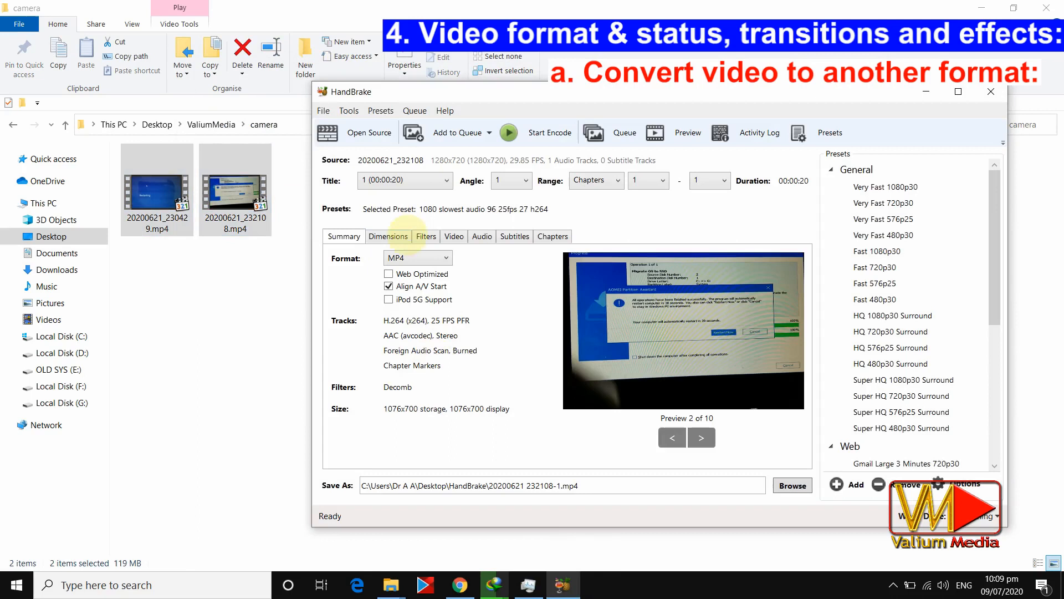
- Encode the source with the custom preset "1080 slowest audio 96 25fps 27 h264" at constant quality RF 23
{"action": "left_click", "coordinate": [392, 236]}
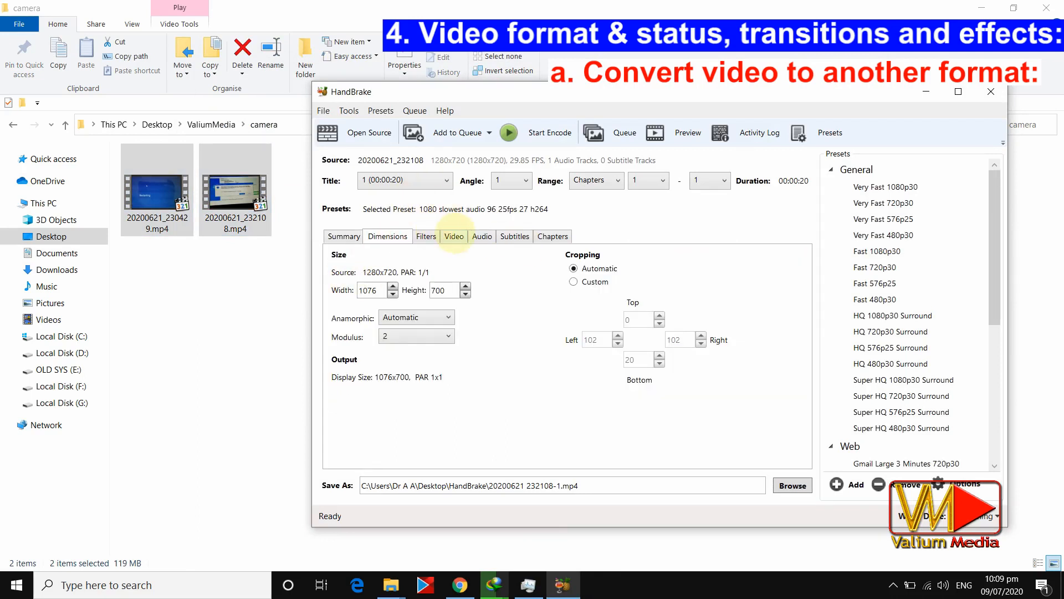
{"action": "left_click", "coordinate": [455, 236]}
{"action": "scroll", "coordinate": [914, 363], "scroll_direction": "down", "scroll_amount": 5}
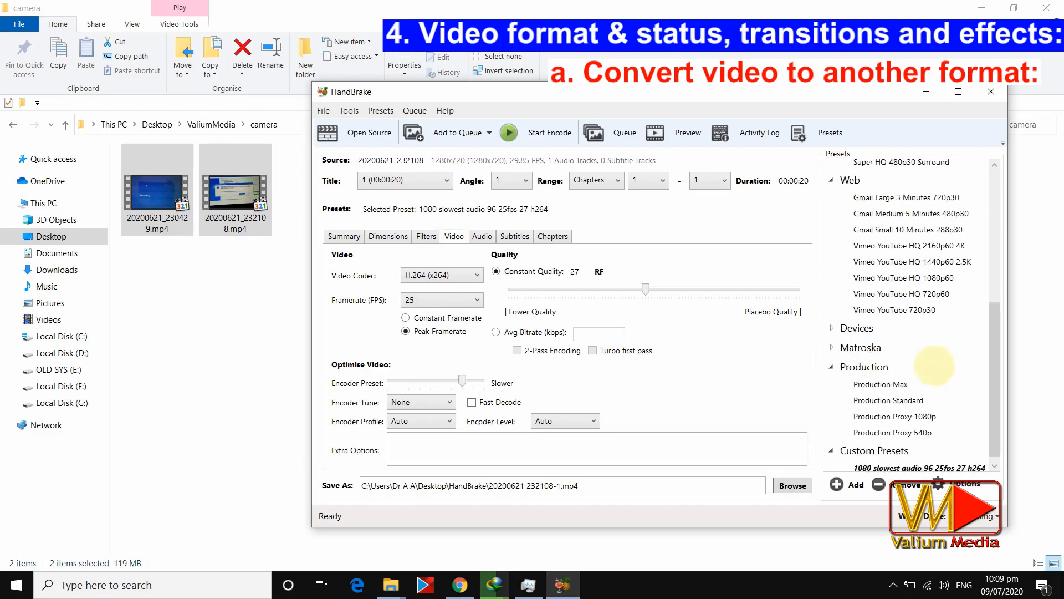
{"action": "left_click", "coordinate": [870, 464]}
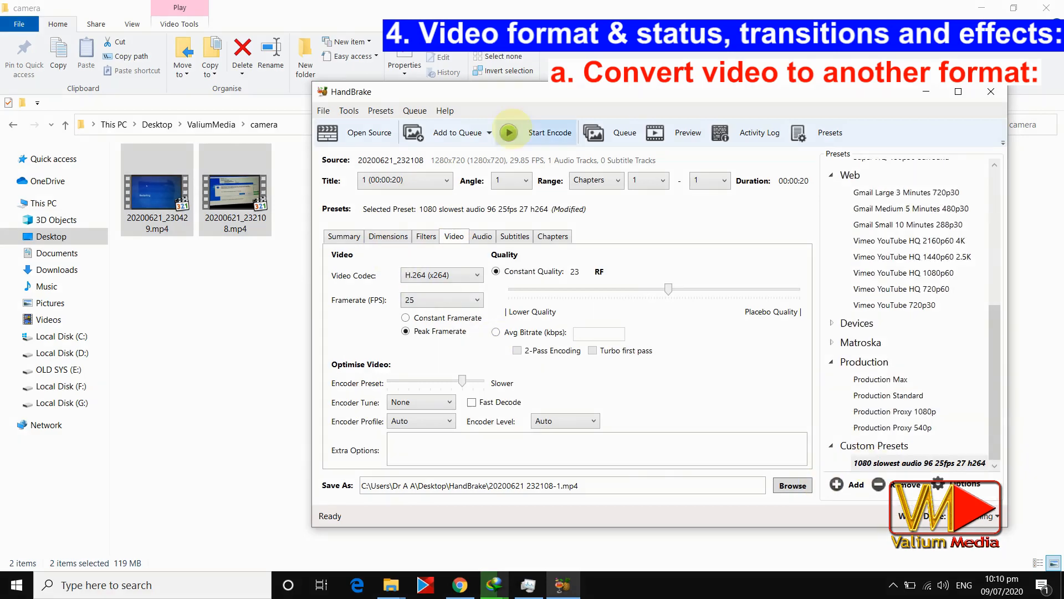
{"action": "left_click", "coordinate": [532, 132]}
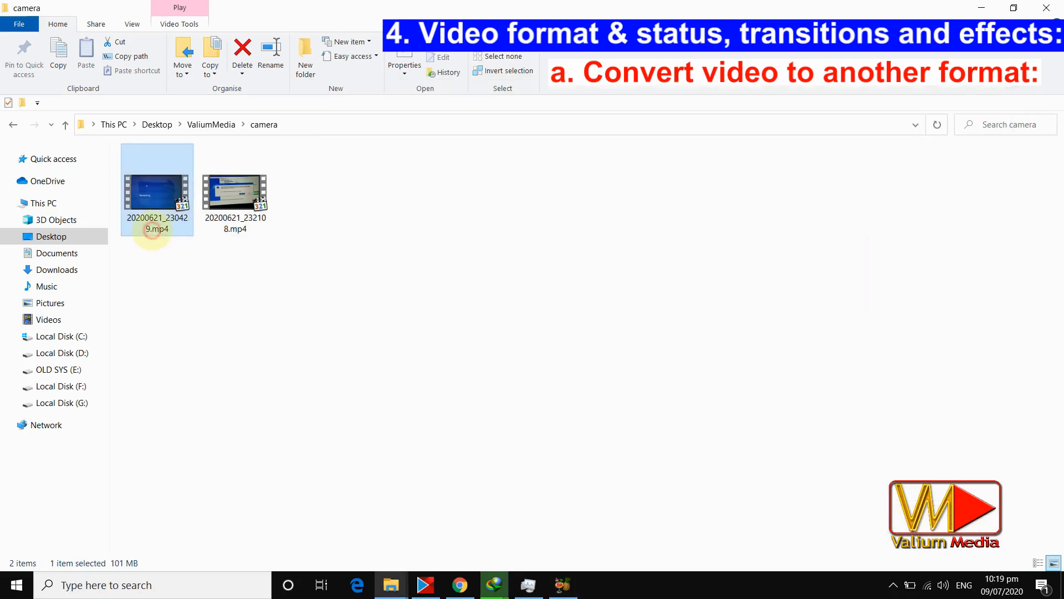
- Rename the two original camera videos as 20200621_230429 OLD.mp4 and 20200621_232108 OLD.mp4
{"action": "left_click", "coordinate": [152, 230]}
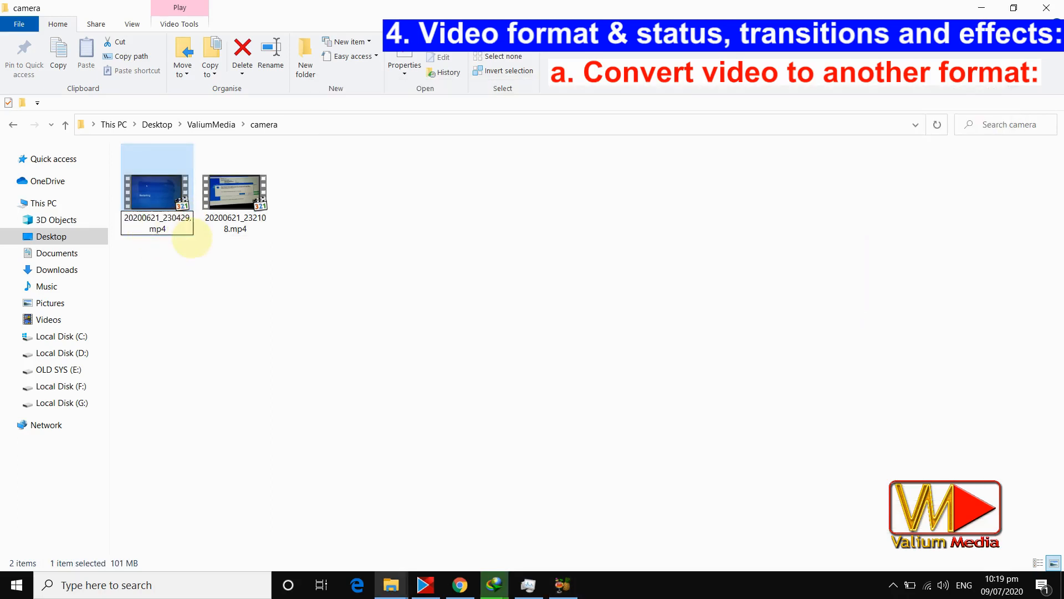
{"action": "left_click", "coordinate": [227, 226]}
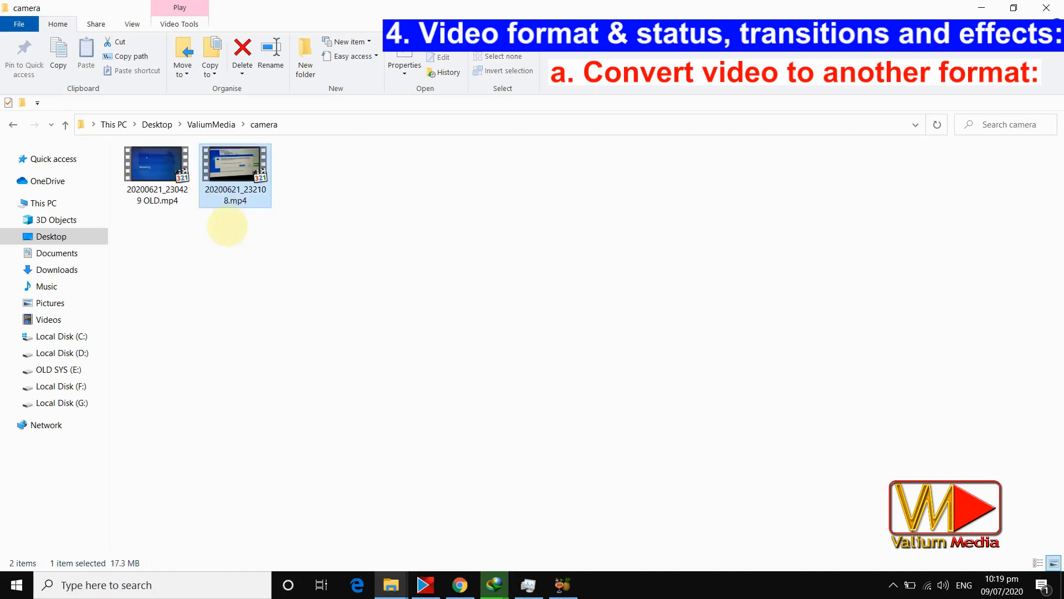
{"action": "left_click", "coordinate": [233, 201]}
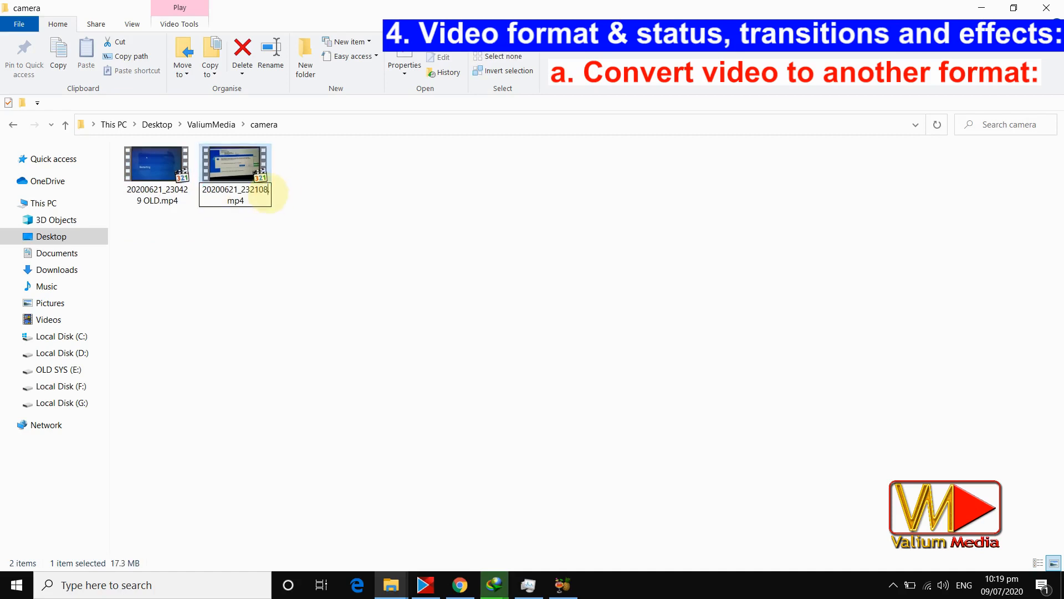
{"action": "key", "text": "Return"}
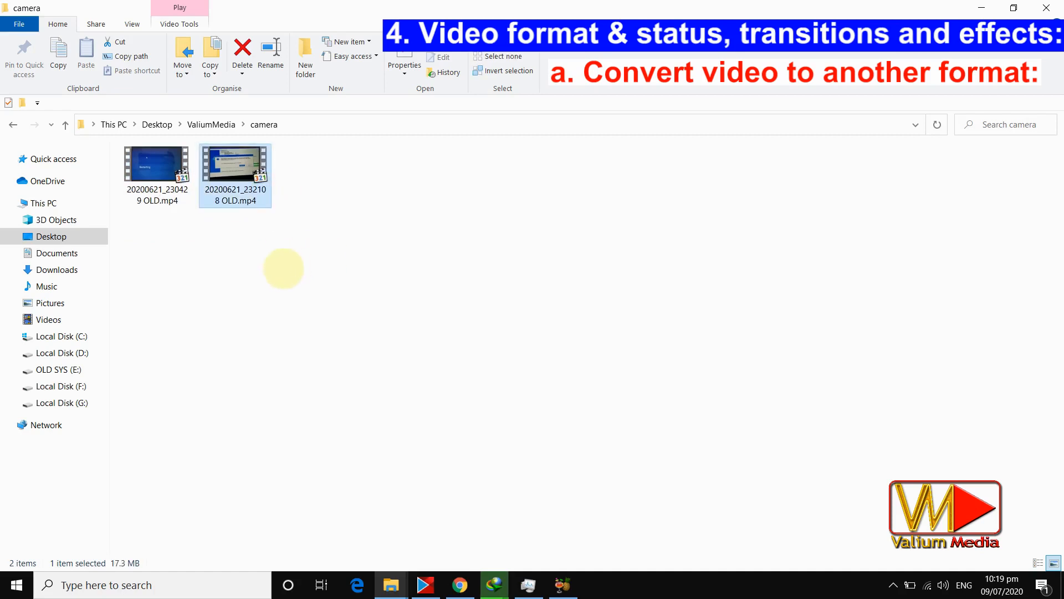
{"action": "mouse_move", "coordinate": [391, 583]}
{"action": "left_click", "coordinate": [491, 551]}
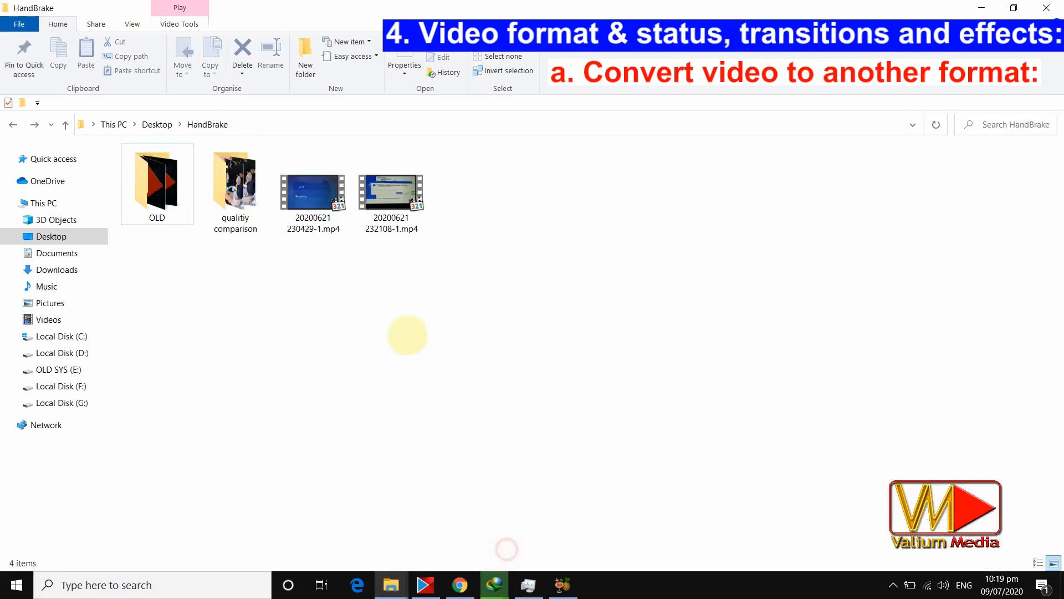
{"action": "left_click_drag", "start_coordinate": [432, 288], "coordinate": [278, 144]}
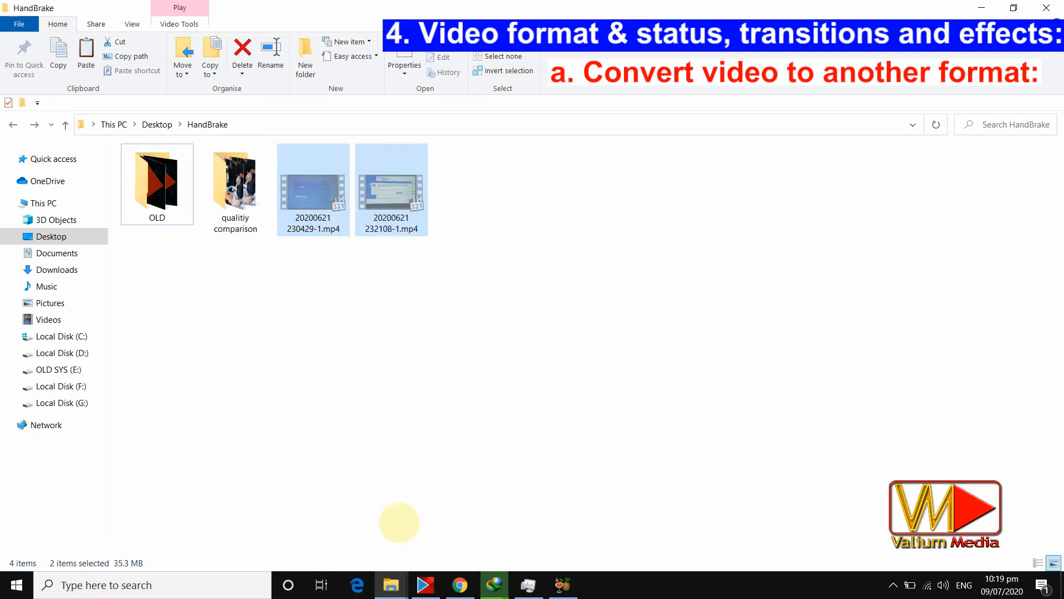
{"action": "left_click", "coordinate": [981, 8]}
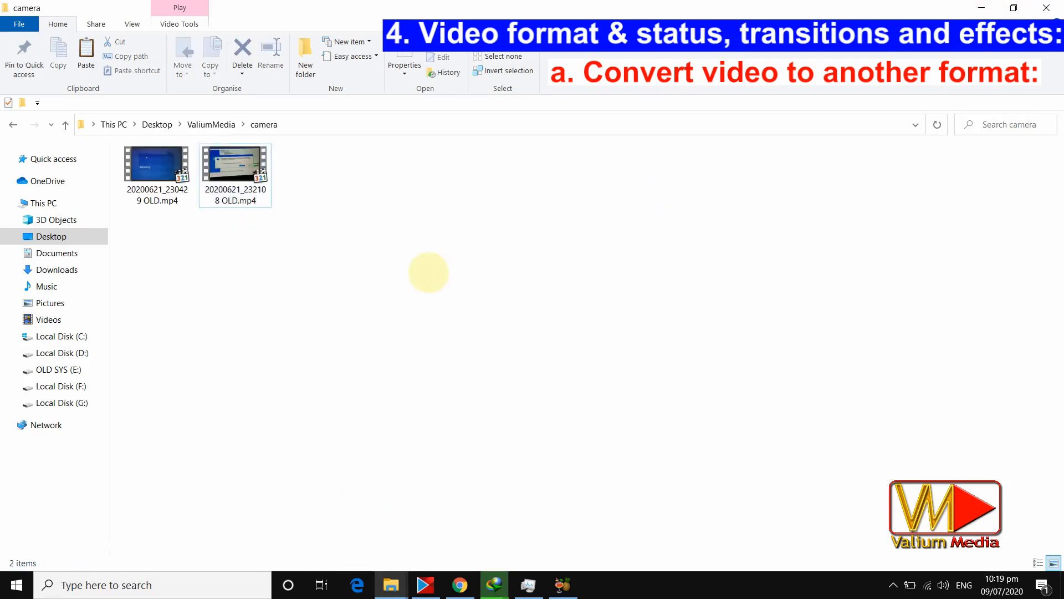
{"action": "key", "text": "ctrl+v"}
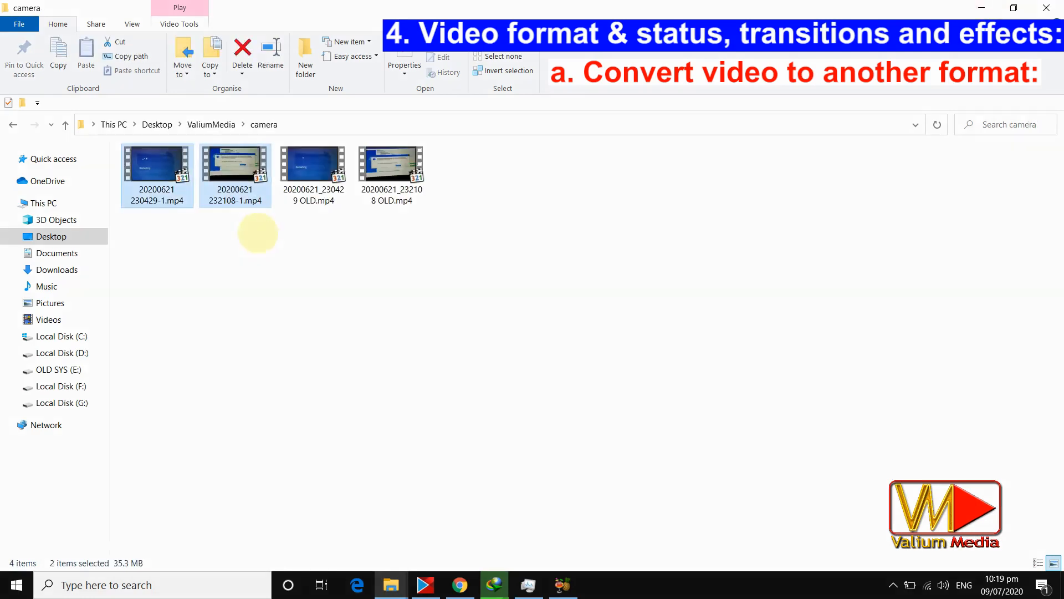
- Rename the two converted videos in the camera folder as 20200621 232108.mp4 and 20200621 230429.mp4
{"action": "left_click", "coordinate": [240, 204]}
{"action": "left_click", "coordinate": [242, 200]}
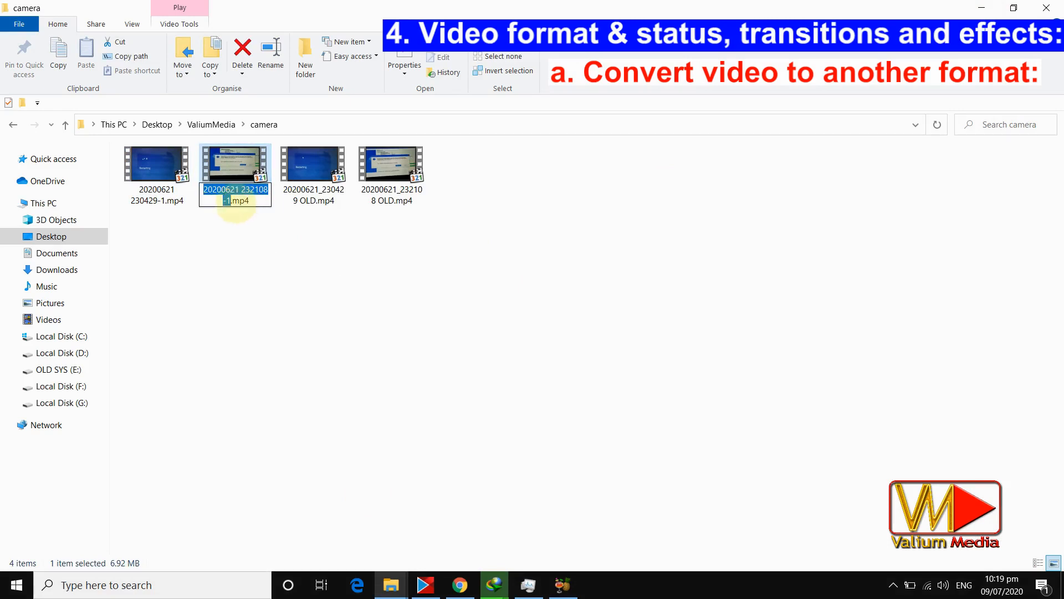
{"action": "left_click", "coordinate": [161, 202]}
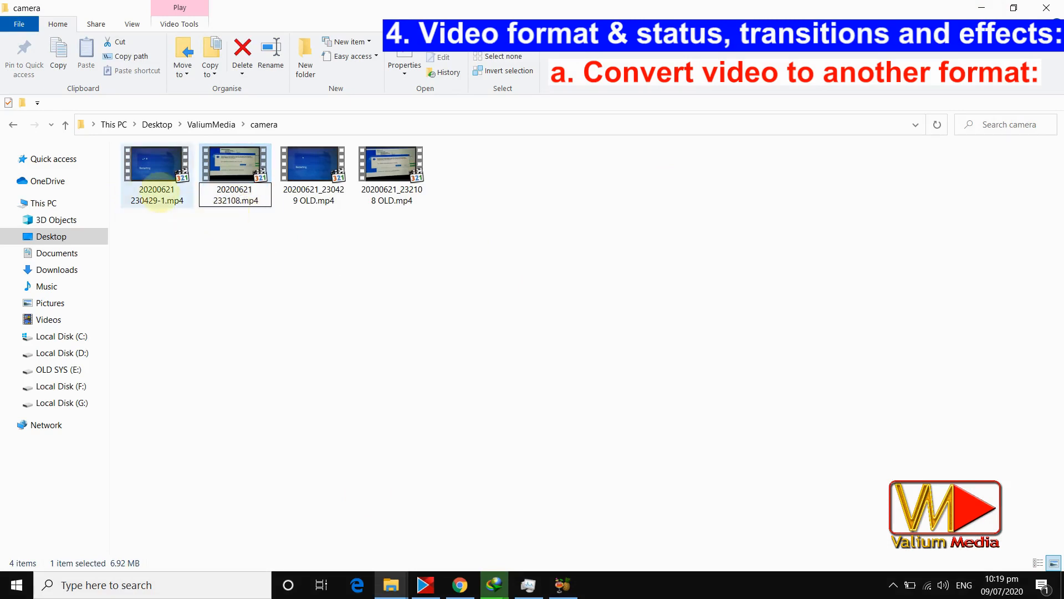
{"action": "left_click", "coordinate": [162, 205]}
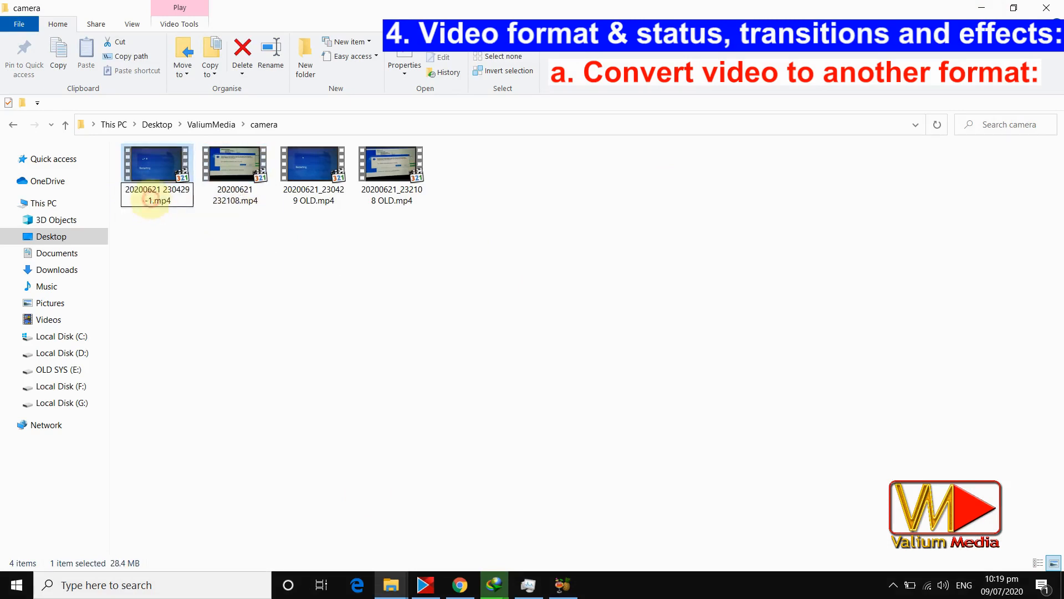
{"action": "left_click", "coordinate": [214, 278]}
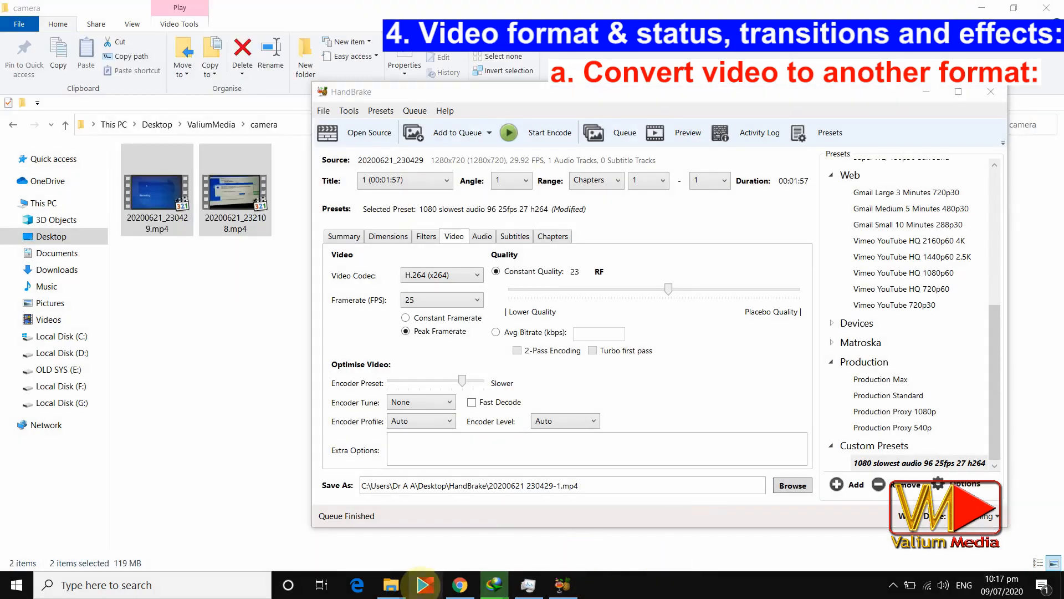
- Switch to Corel VideoStudio X10 and relink the missing overlay clip 20200621_232108.mp4 to the converted file 20200621 232108.mp4 in the camera folder
{"action": "right_click", "coordinate": [425, 584]}
{"action": "left_click", "coordinate": [621, 579]}
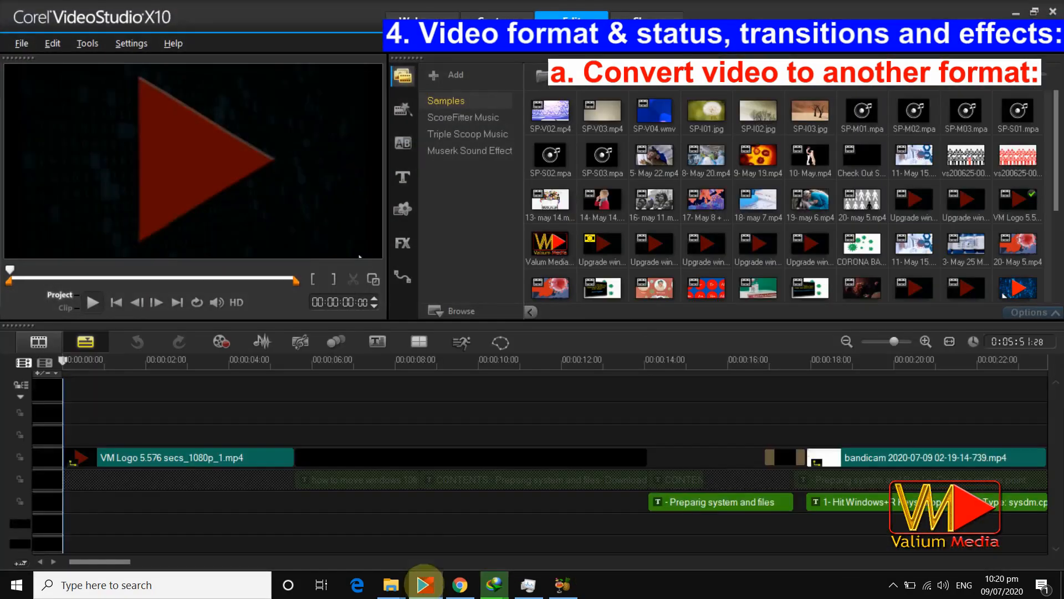
{"action": "left_click", "coordinate": [875, 342]}
{"action": "left_click_drag", "start_coordinate": [499, 561], "coordinate": [689, 561]}
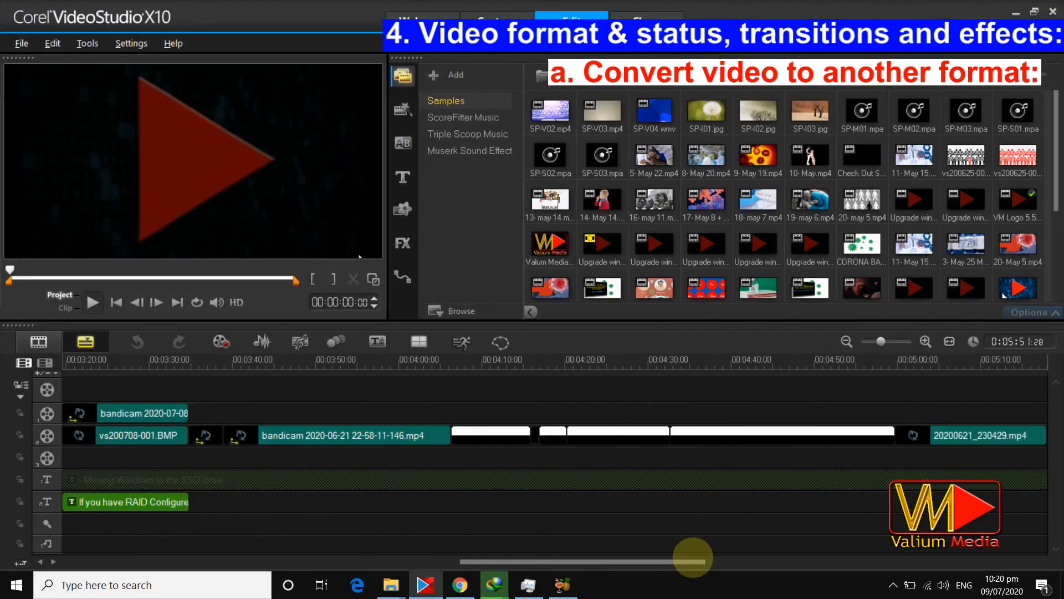
{"action": "left_click", "coordinate": [457, 456]}
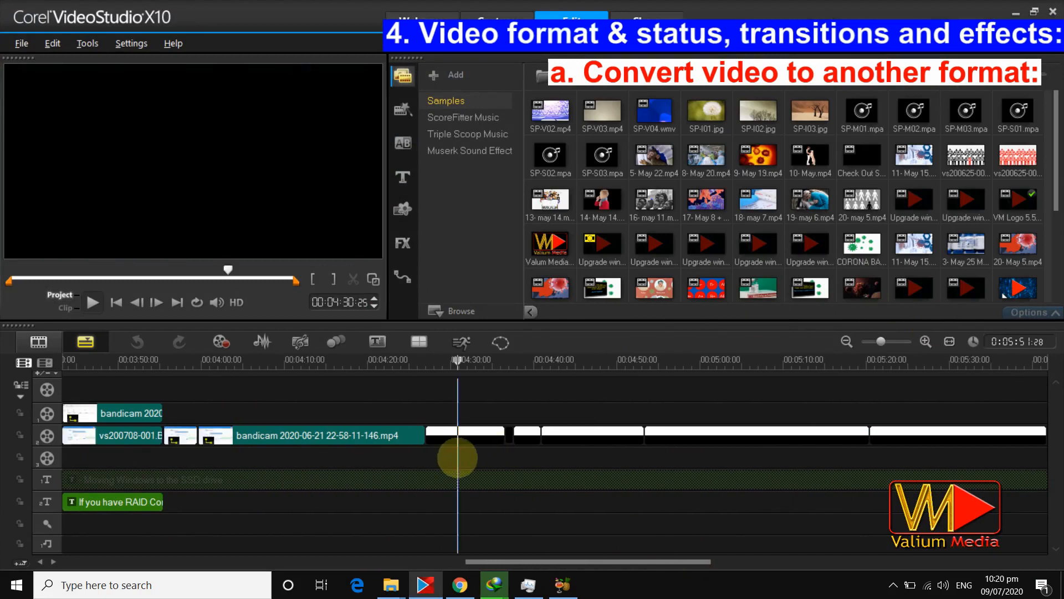
{"action": "left_click", "coordinate": [525, 456]}
{"action": "left_click", "coordinate": [579, 455]}
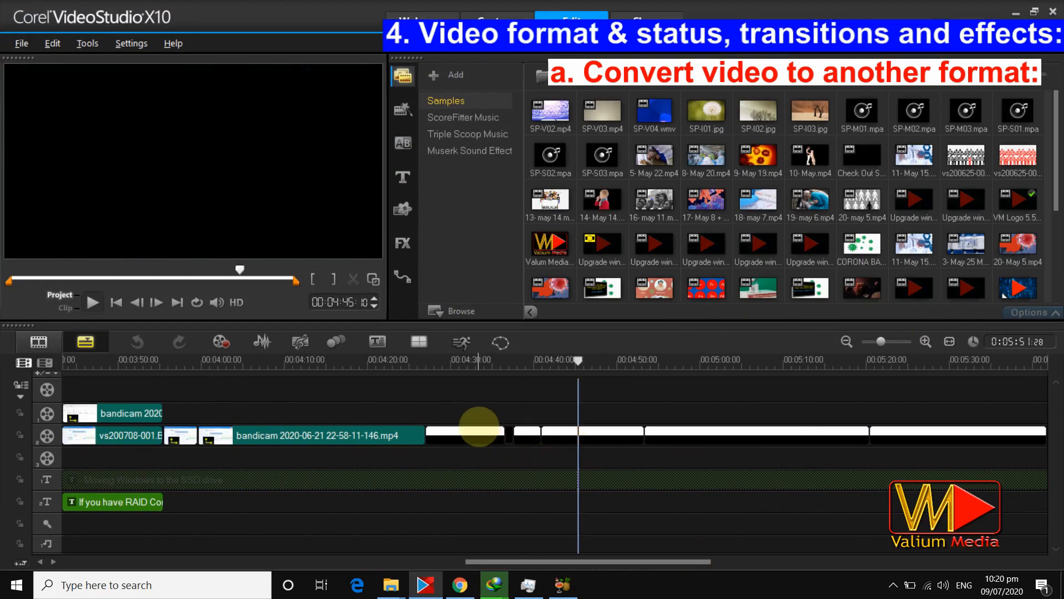
{"action": "left_click", "coordinate": [480, 432]}
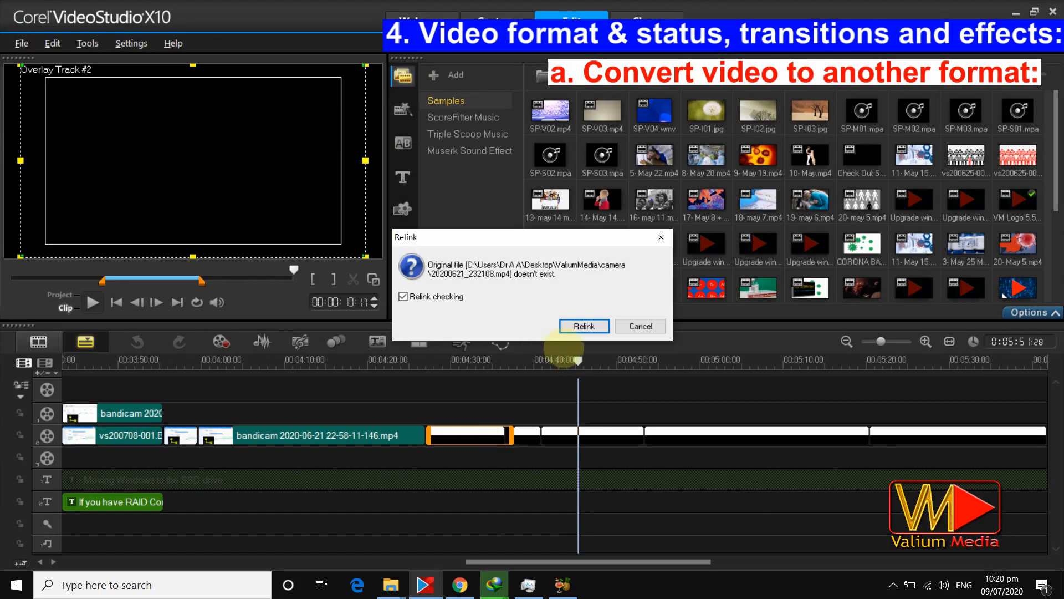
{"action": "left_click", "coordinate": [584, 323]}
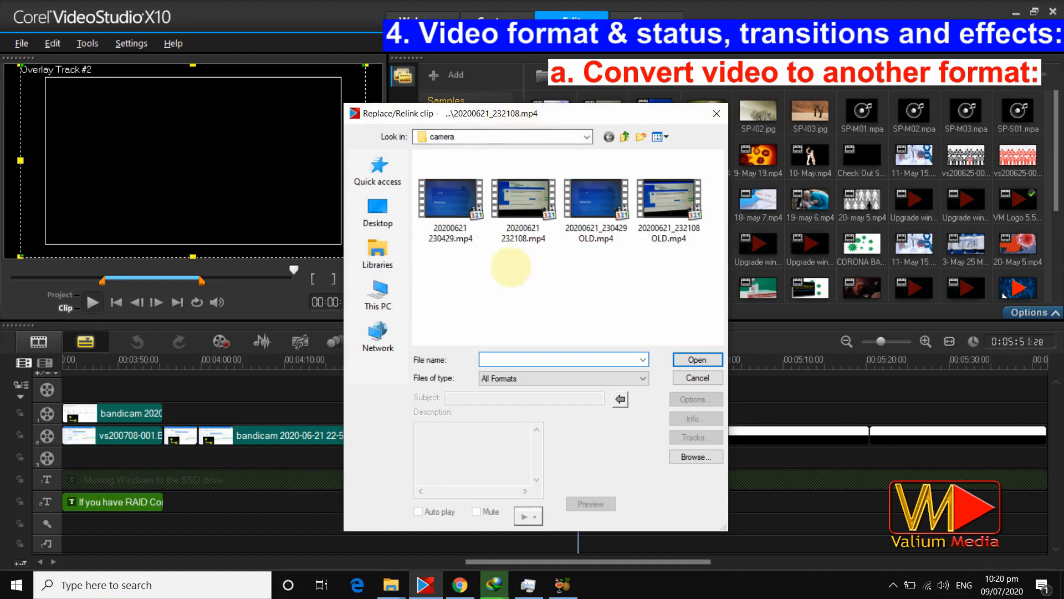
{"action": "left_click", "coordinate": [515, 230]}
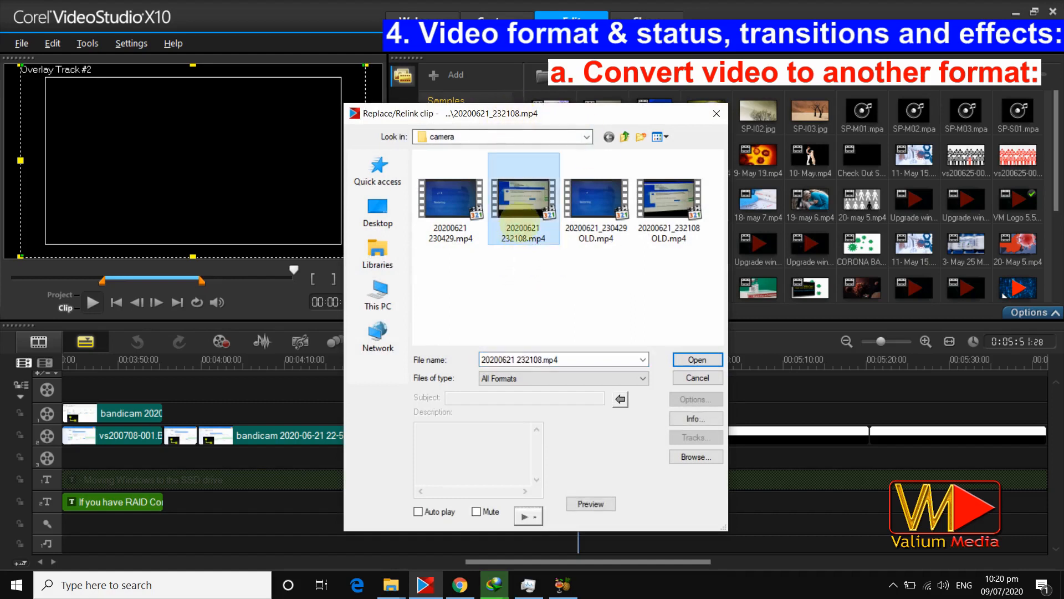
{"action": "double_click", "coordinate": [519, 222]}
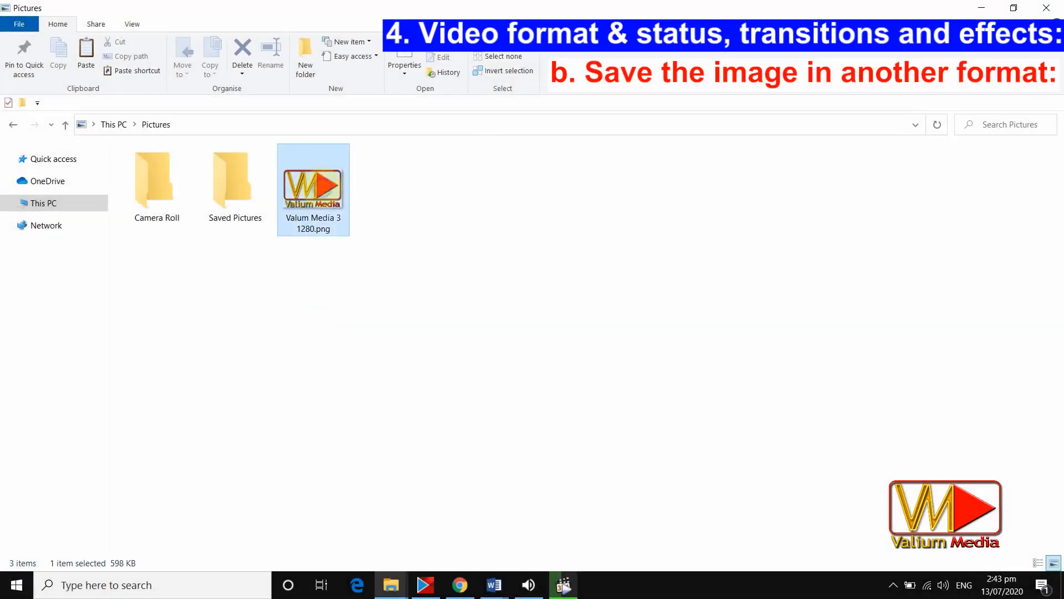
- Open the image Valum Media 3 1280.png from the Pictures folder in Paint
{"action": "right_click", "coordinate": [325, 189]}
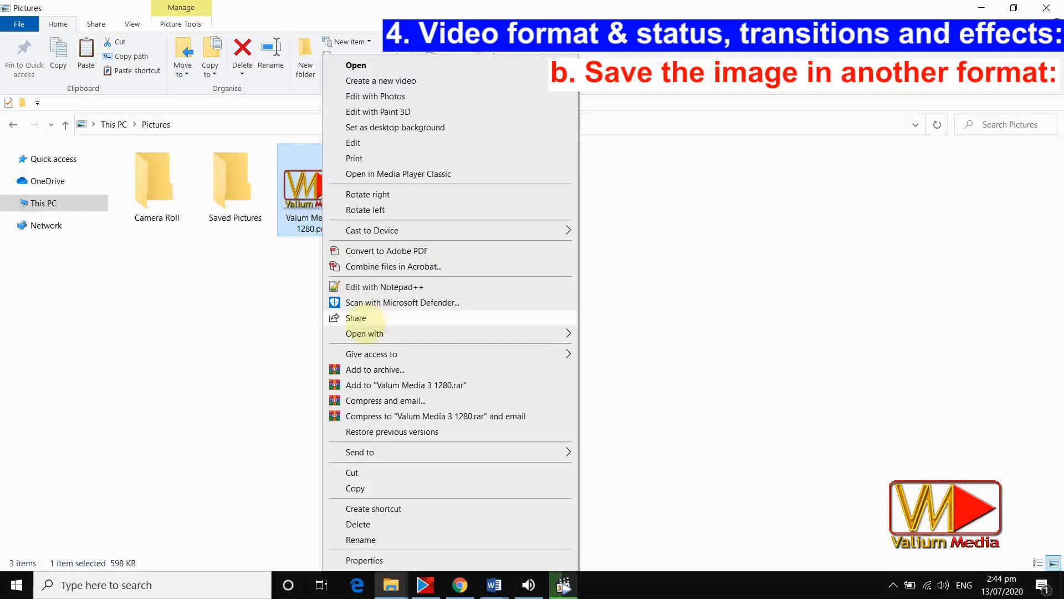
{"action": "mouse_move", "coordinate": [560, 333]}
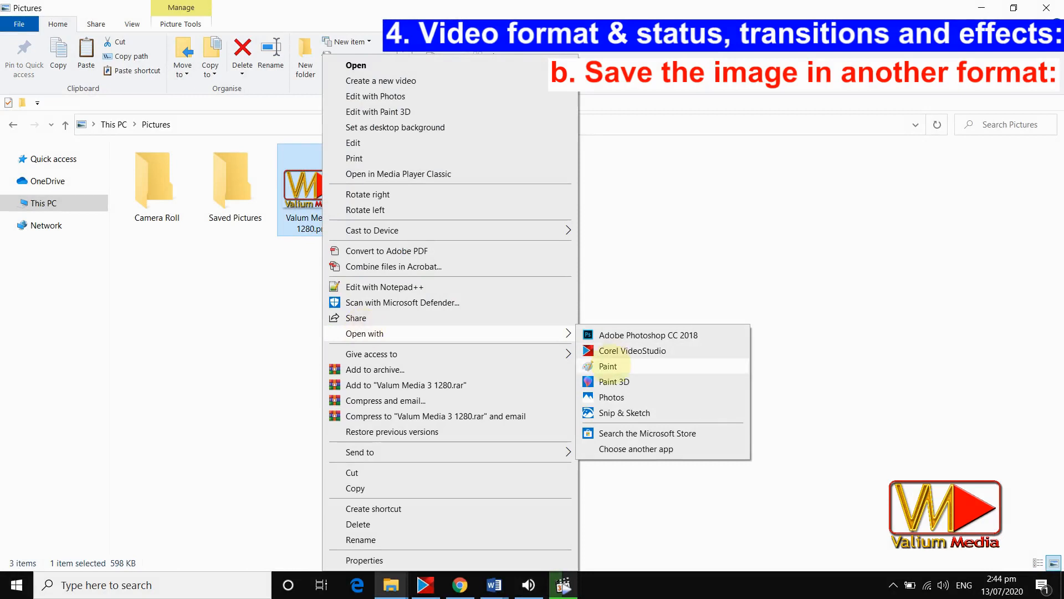
{"action": "left_click", "coordinate": [608, 366]}
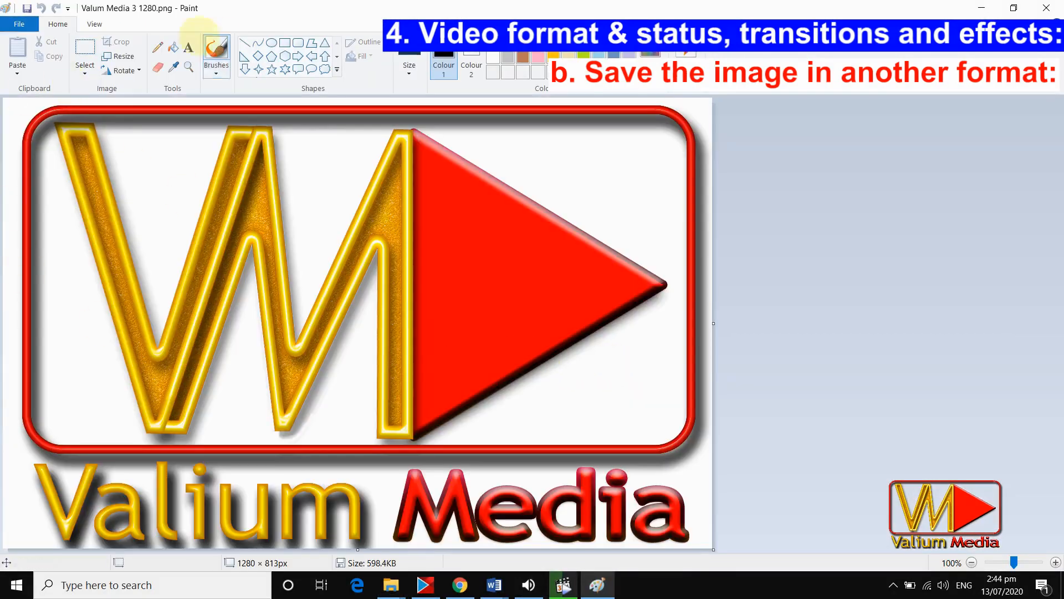
- Save the image in the Pictures folder in JPEG format as Valum Media mod.jpg, accepting the loss of transparency, and close Paint
{"action": "left_click", "coordinate": [19, 24]}
{"action": "left_click", "coordinate": [33, 139]}
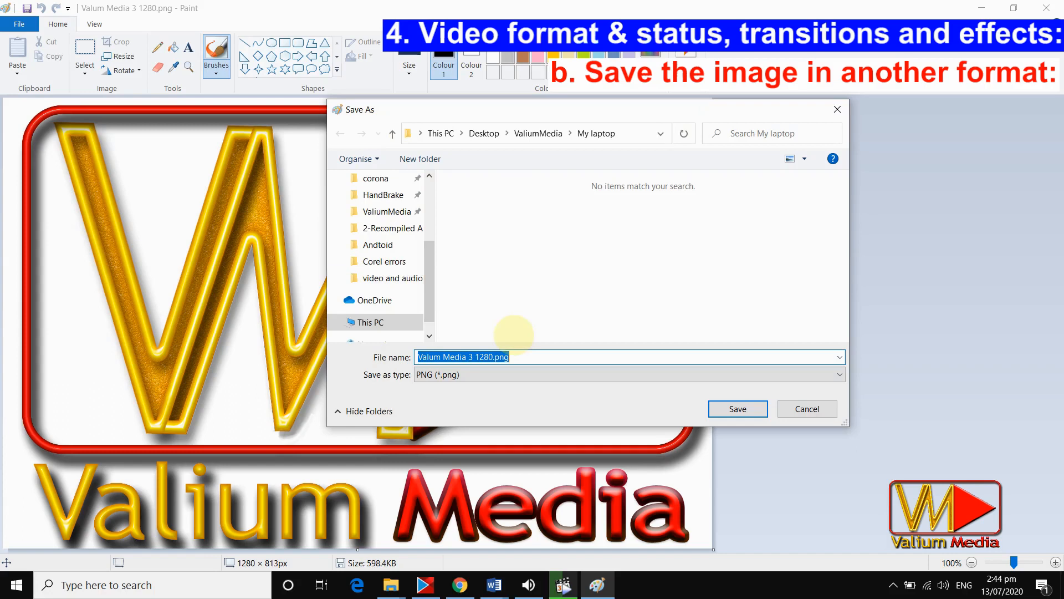
{"action": "scroll", "coordinate": [388, 227], "scroll_direction": "up", "scroll_amount": 4}
{"action": "left_click", "coordinate": [380, 255]}
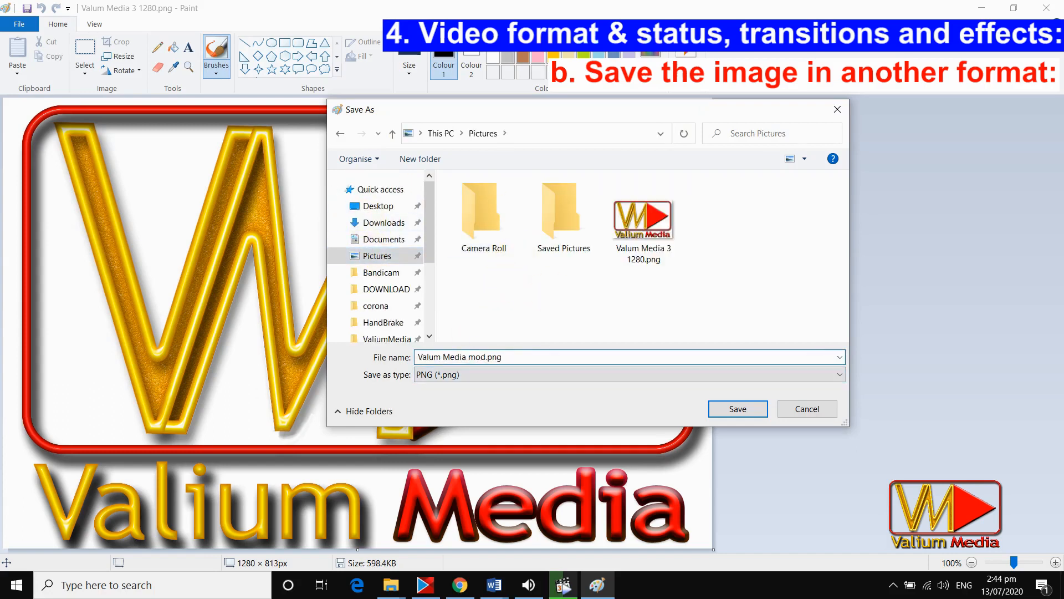
{"action": "left_click", "coordinate": [665, 374]}
{"action": "left_click", "coordinate": [665, 433]}
{"action": "left_click", "coordinate": [737, 409]}
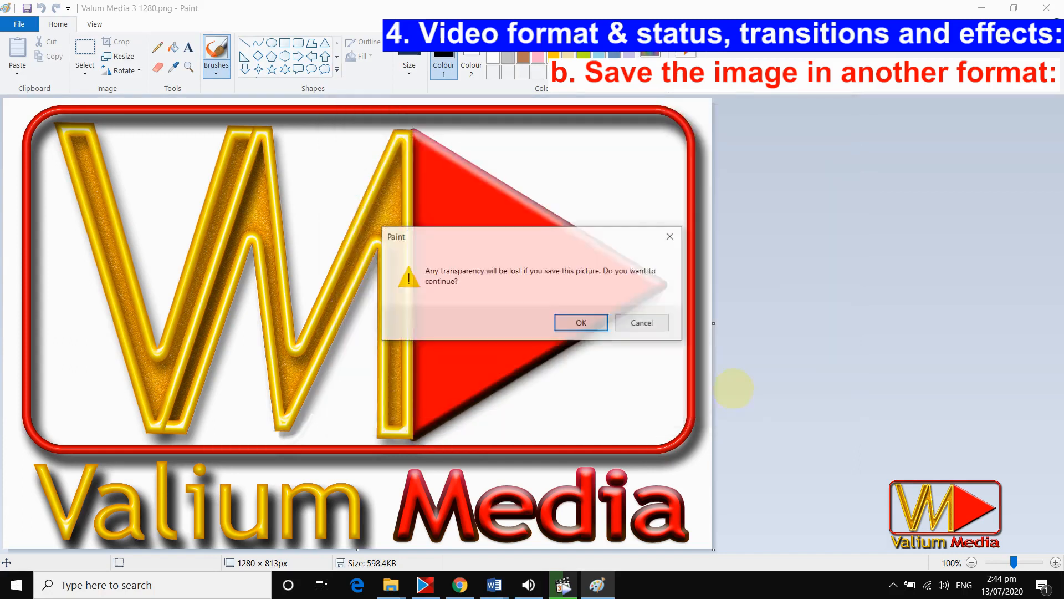
{"action": "left_click", "coordinate": [576, 320]}
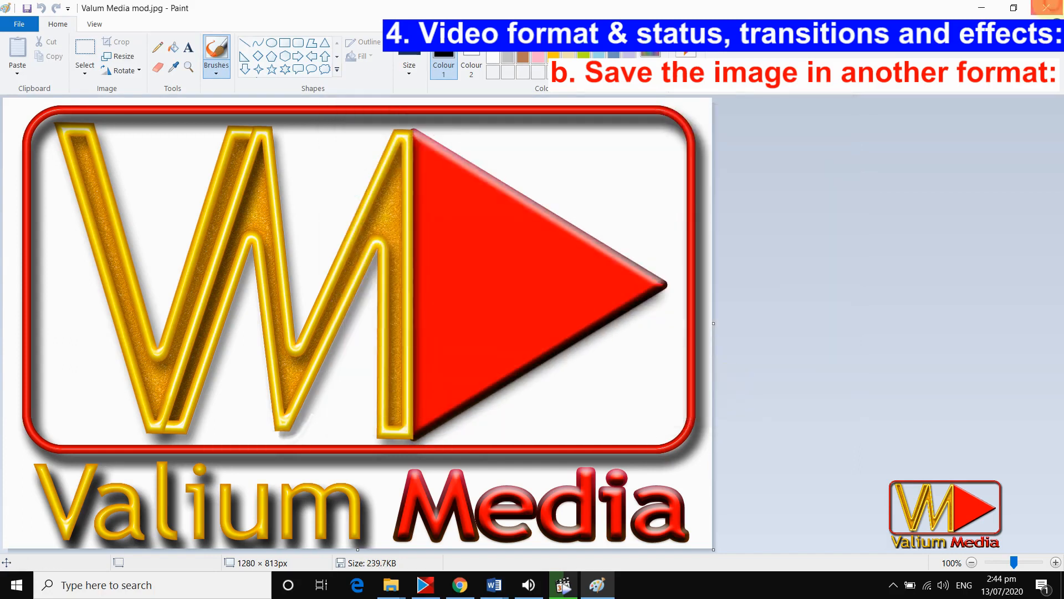
{"action": "left_click", "coordinate": [1046, 6]}
{"action": "double_click", "coordinate": [391, 188]}
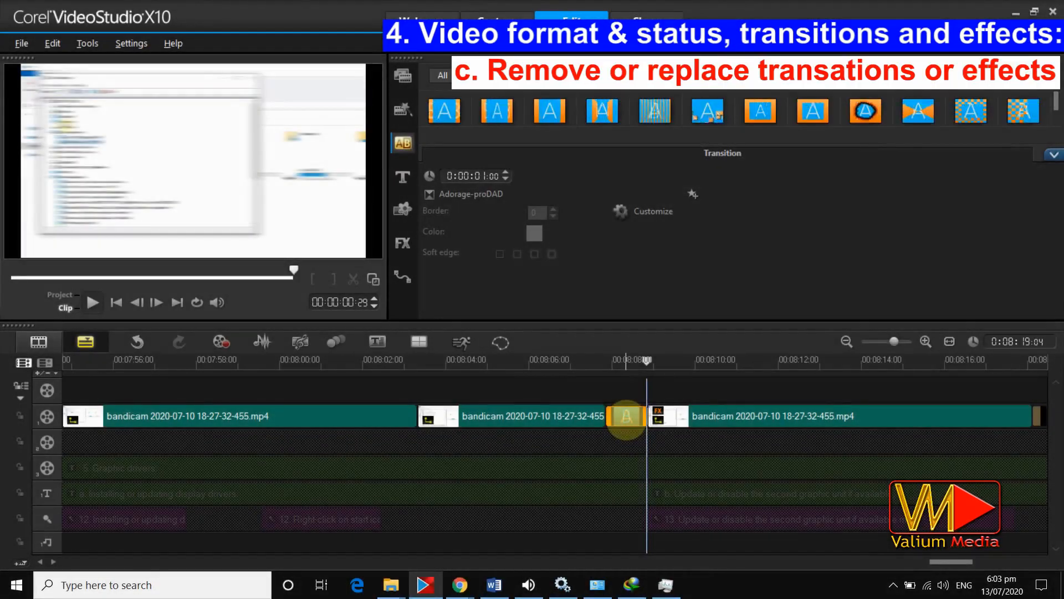
{"action": "key", "text": "Delete"}
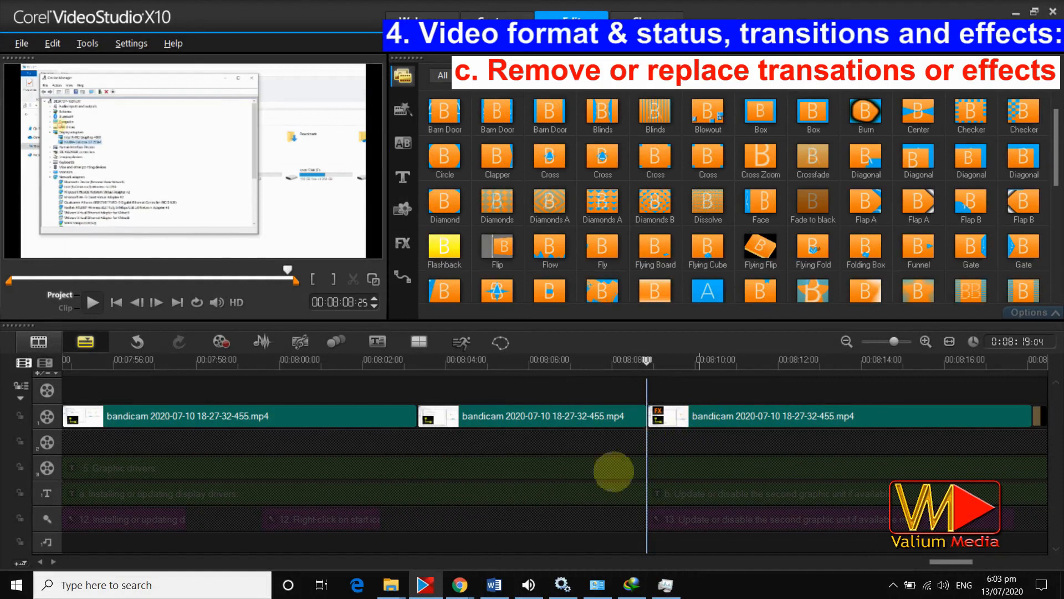
{"action": "left_click", "coordinate": [704, 422]}
{"action": "scroll", "coordinate": [706, 435], "scroll_direction": "down", "scroll_amount": 3}
{"action": "double_click", "coordinate": [503, 422]}
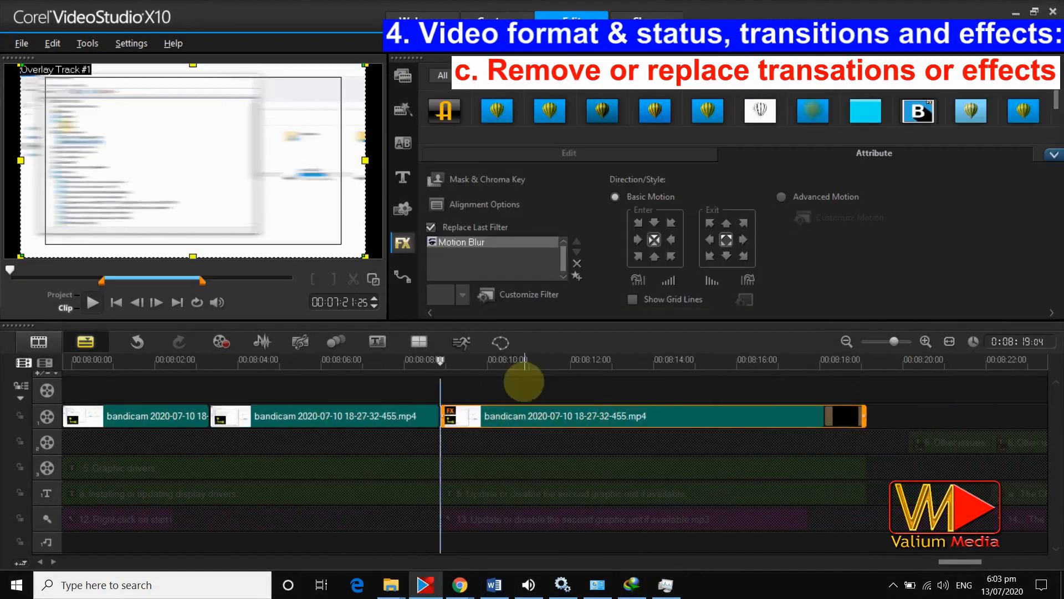
{"action": "left_click", "coordinate": [577, 263]}
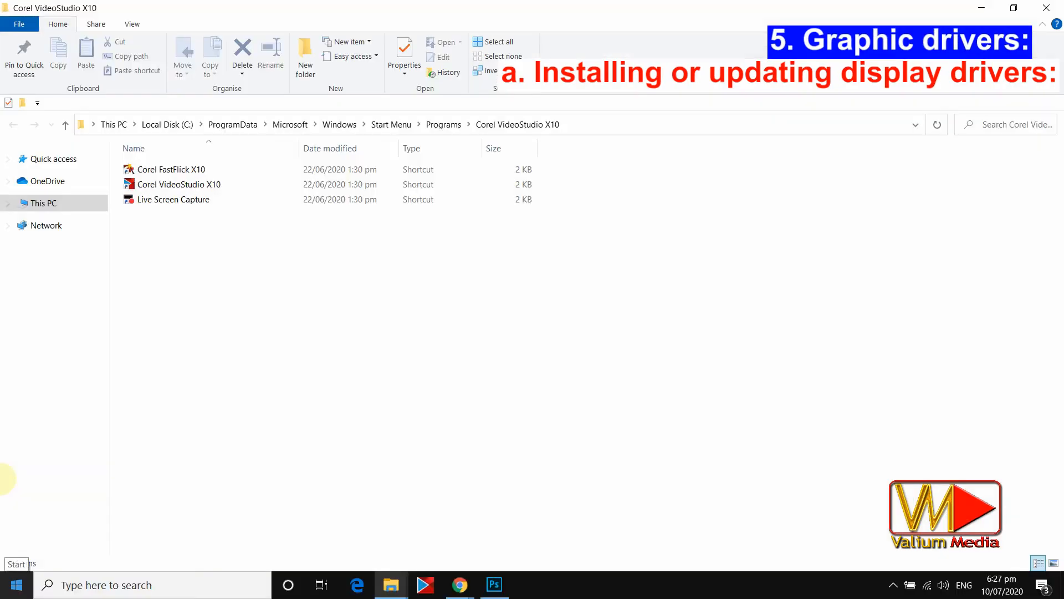
- Open Device Manager and update the driver of the Intel(R) HD Graphics 4600 display adaptor
{"action": "right_click", "coordinate": [17, 585]}
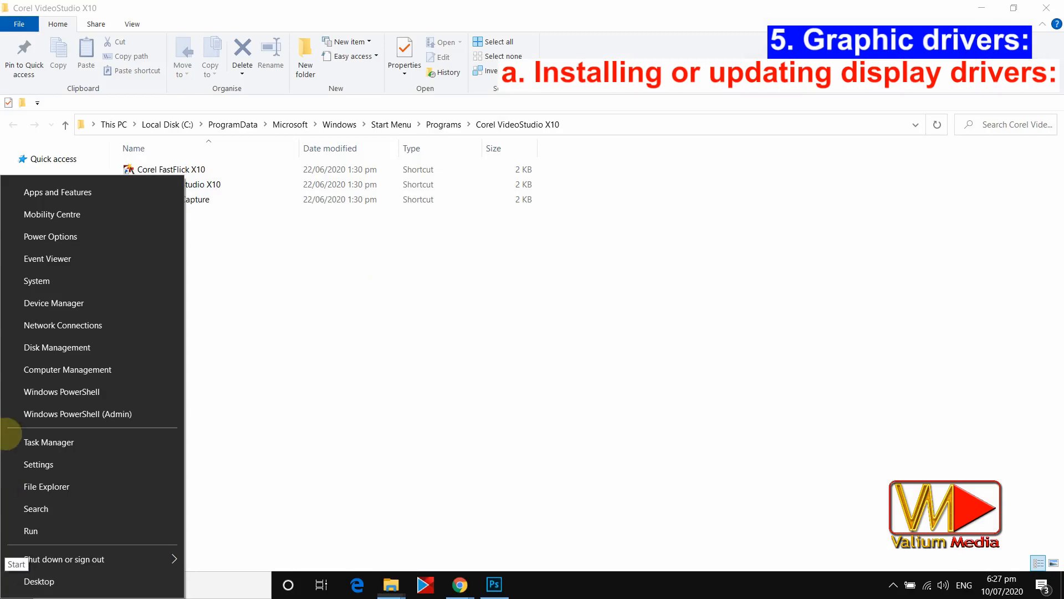
{"action": "left_click", "coordinate": [74, 301]}
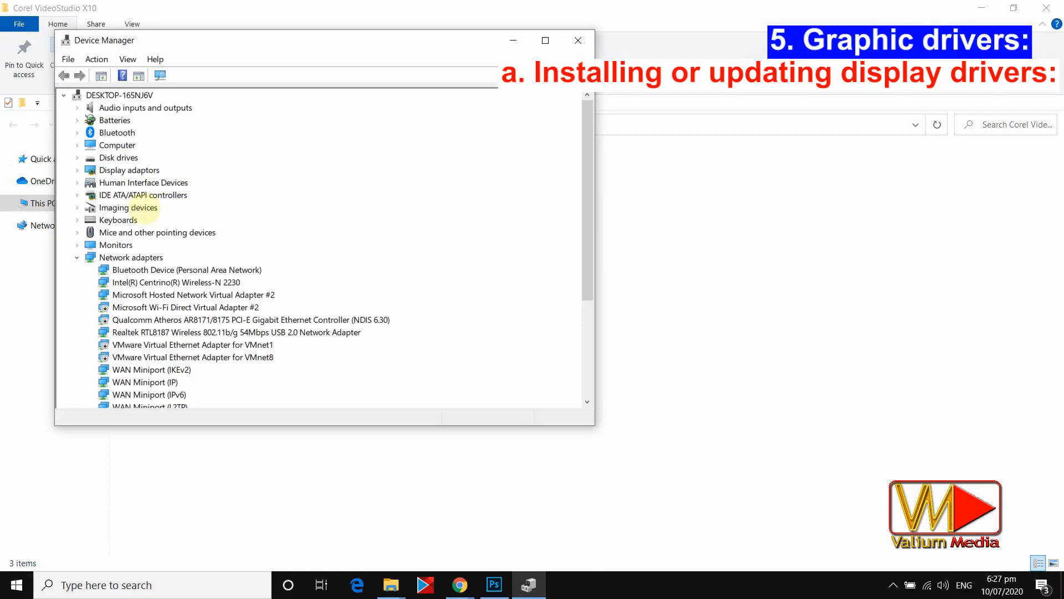
{"action": "left_click", "coordinate": [77, 169]}
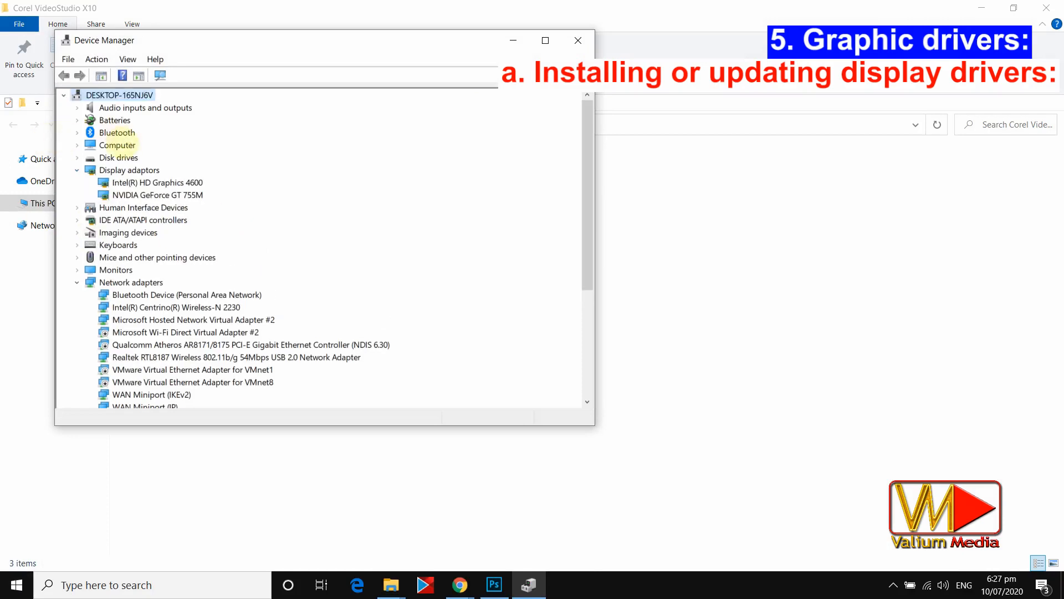
{"action": "right_click", "coordinate": [166, 183]}
{"action": "left_click", "coordinate": [189, 192]}
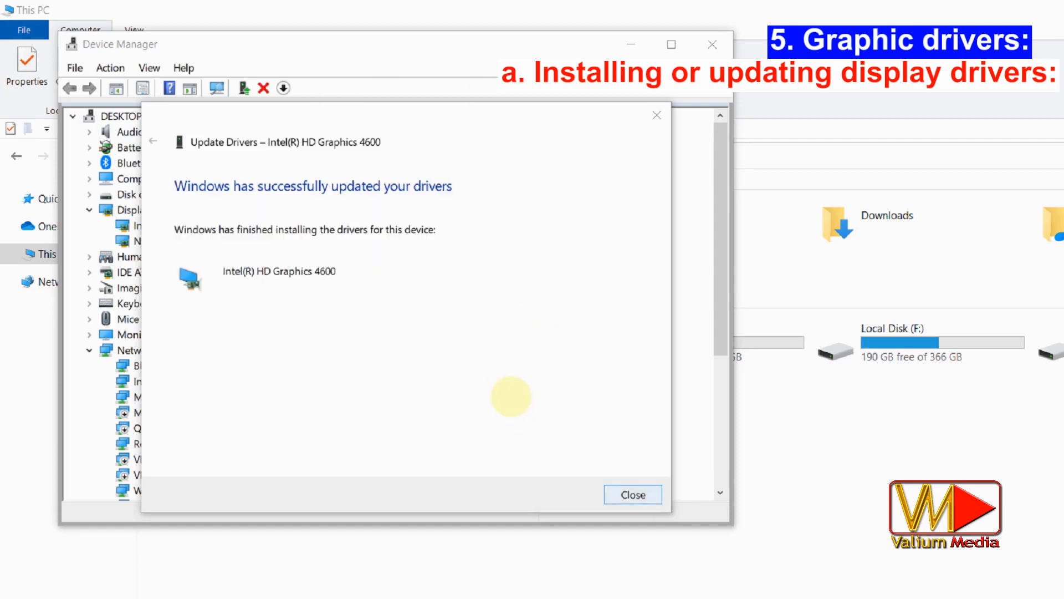
{"action": "key", "text": "Return"}
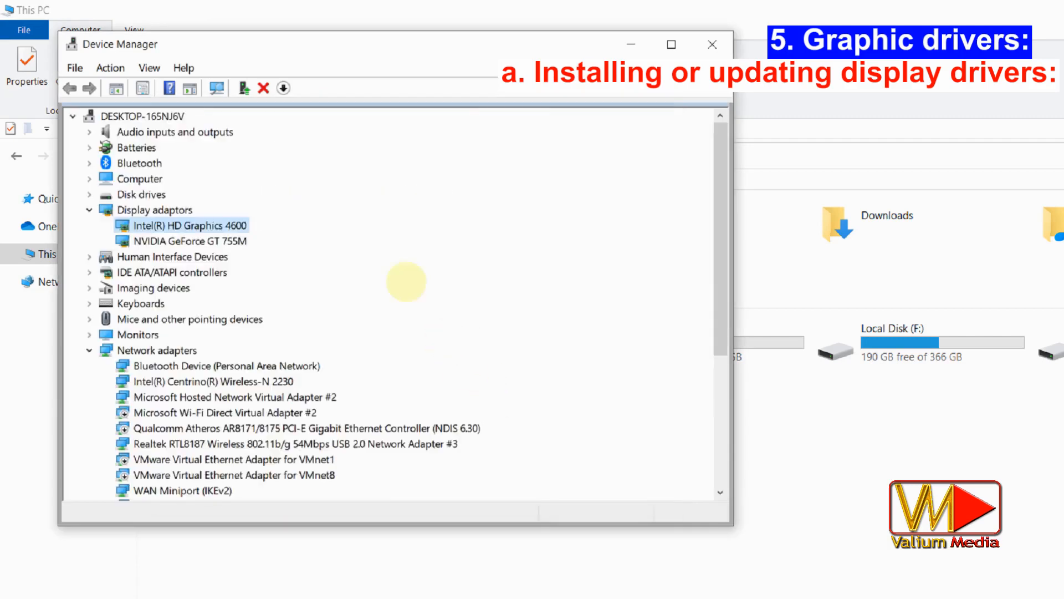
- Open the available device actions for the NVIDIA GeForce GT 755M display adaptor
{"action": "right_click", "coordinate": [172, 240]}
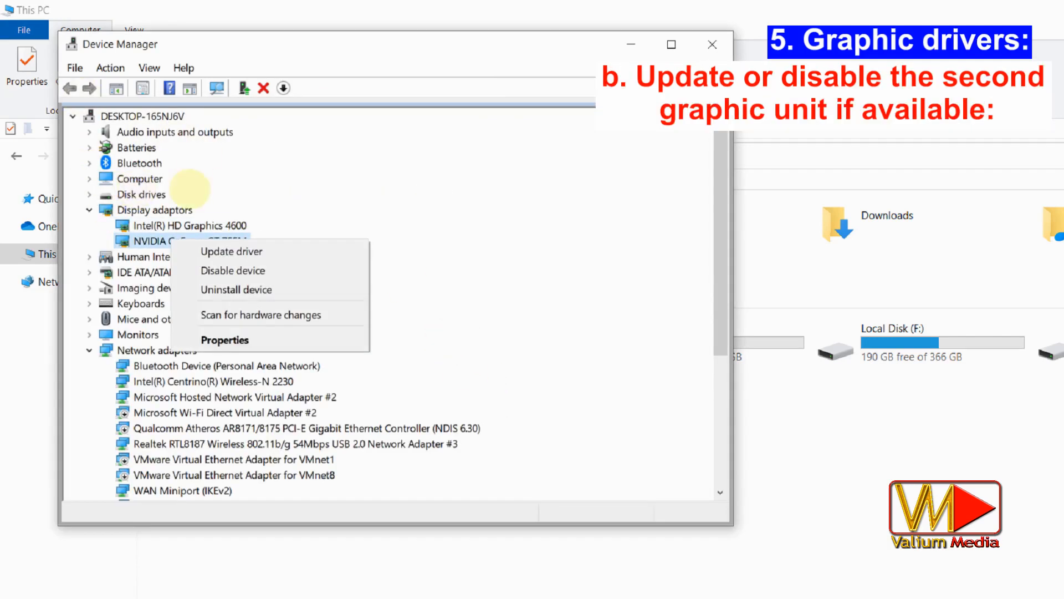